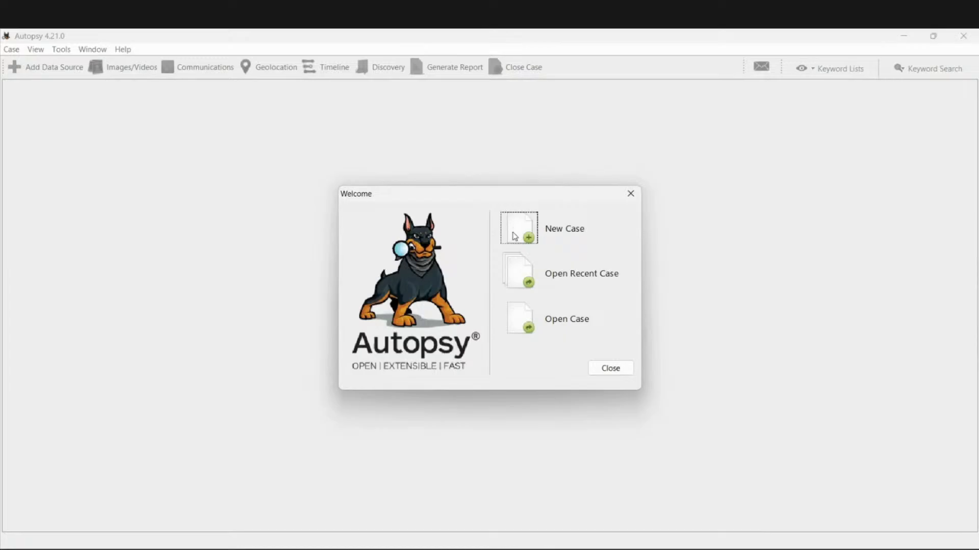
- Check the recent cases list, close it without opening one, and start a New Case
left_click(529, 287)
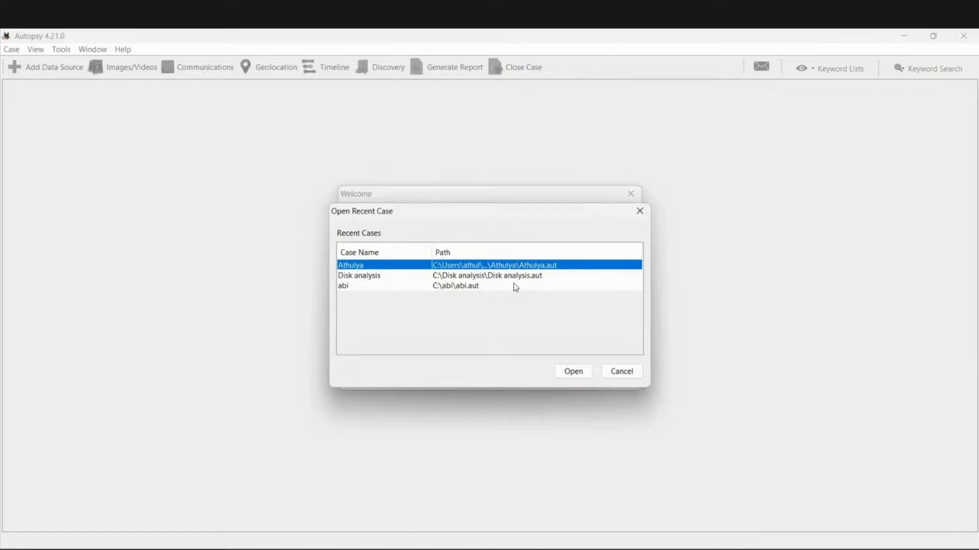
left_click(639, 213)
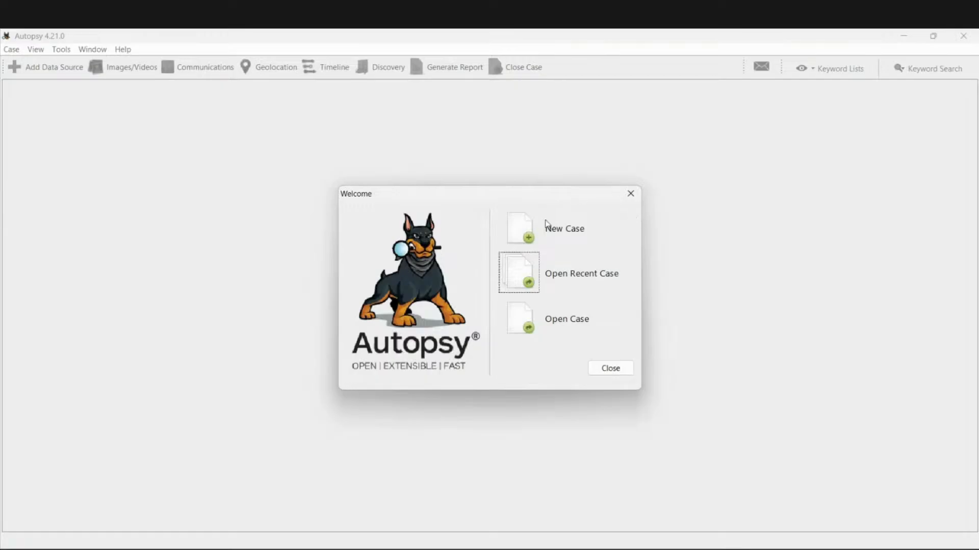
left_click(530, 240)
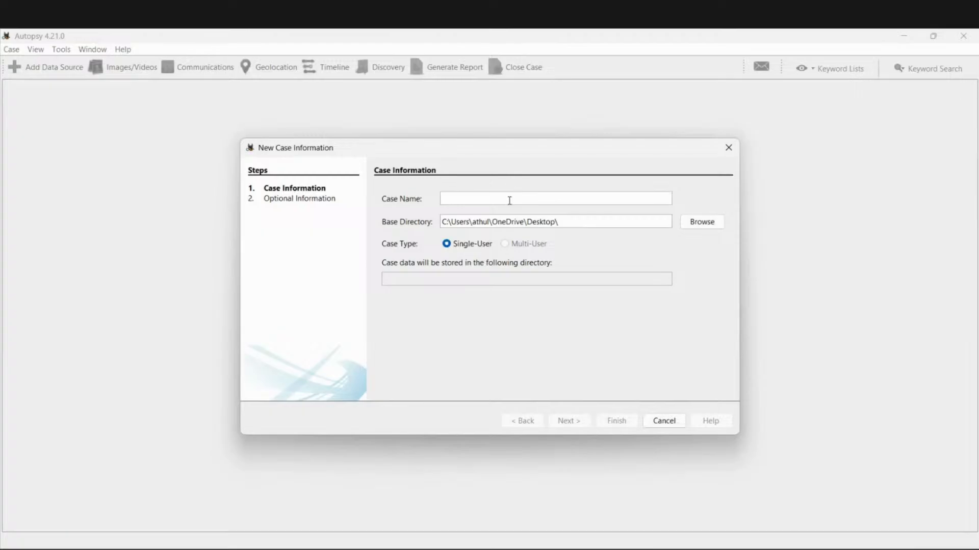
- Name the case 'Athulya Disk analysis', keep the Desktop base folder, and continue to Optional Information
type("A")
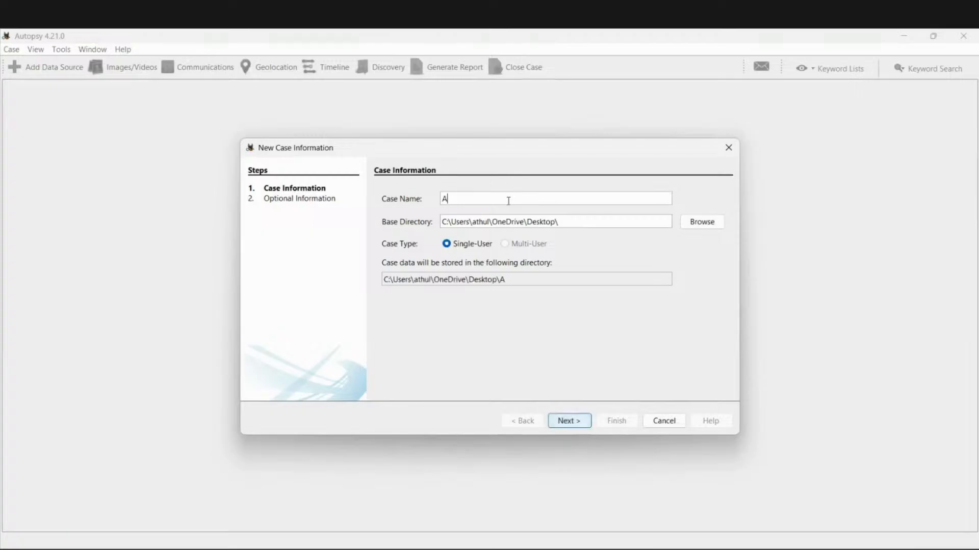
type("thulya Disk ana")
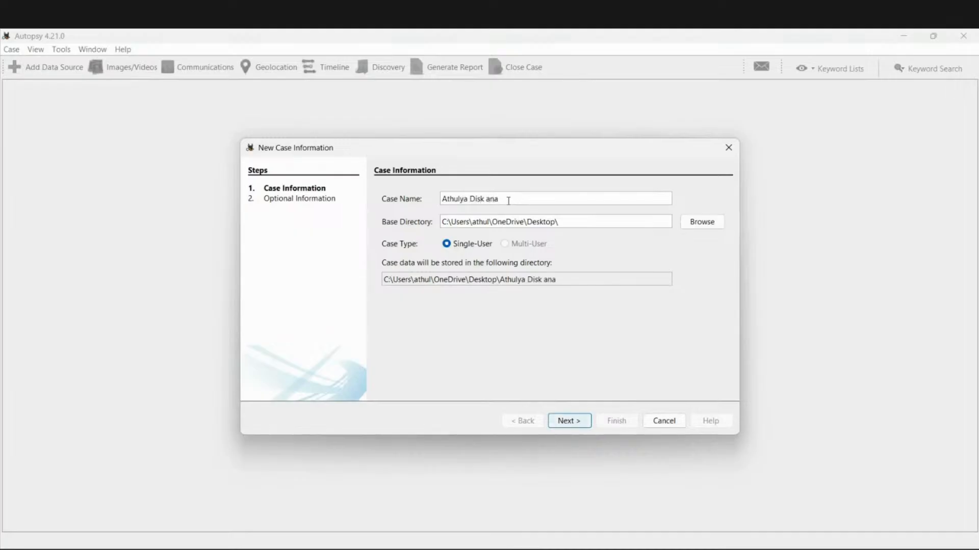
type("lysis")
left_click(703, 223)
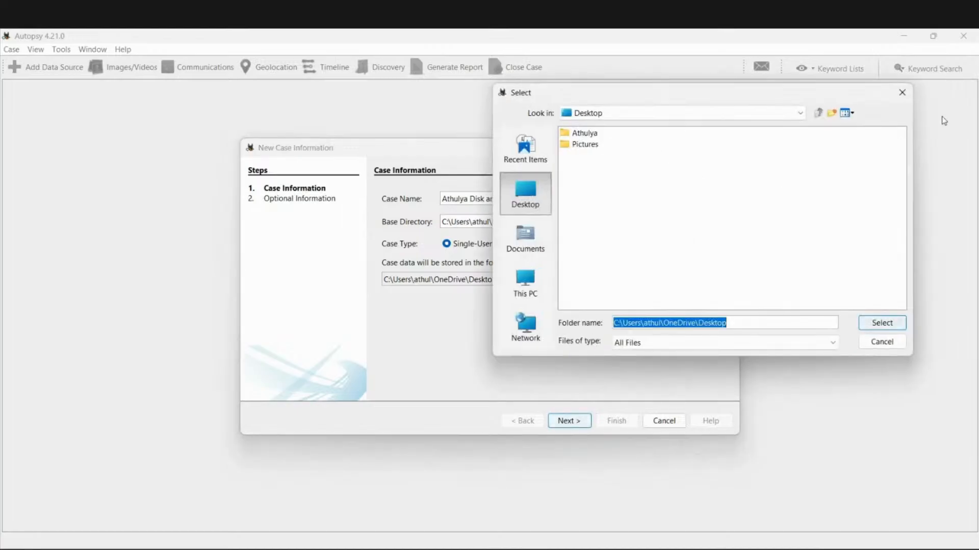
left_click(903, 94)
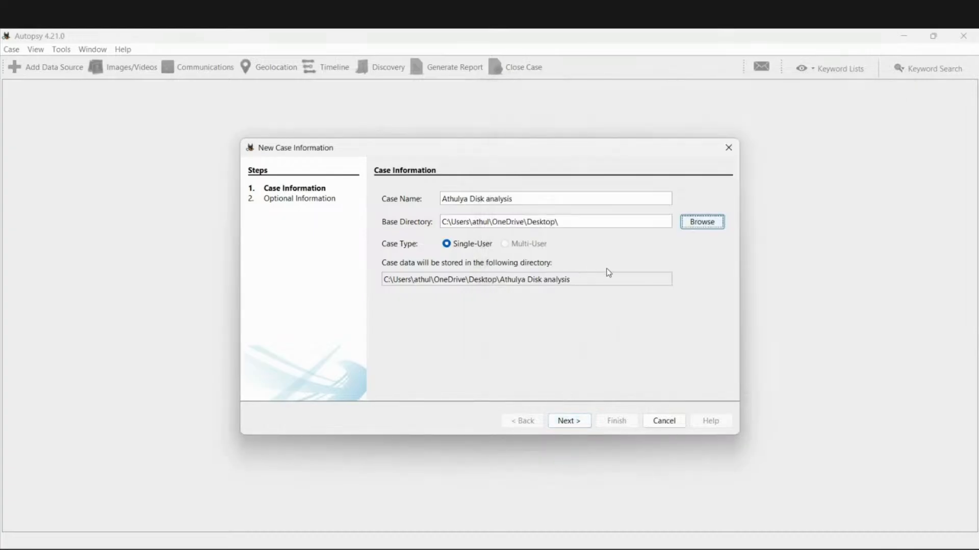
left_click(561, 420)
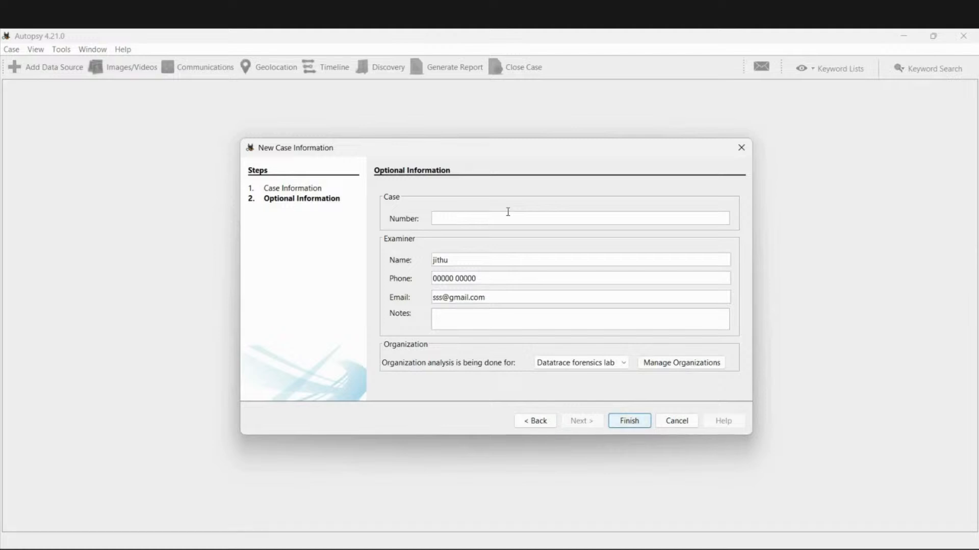
- Enter case number 005, set the organization to Not Specified, and open Manage Organizations
type("001")
type("5")
left_click(451, 261)
left_click(464, 323)
left_click(596, 362)
left_click(597, 376)
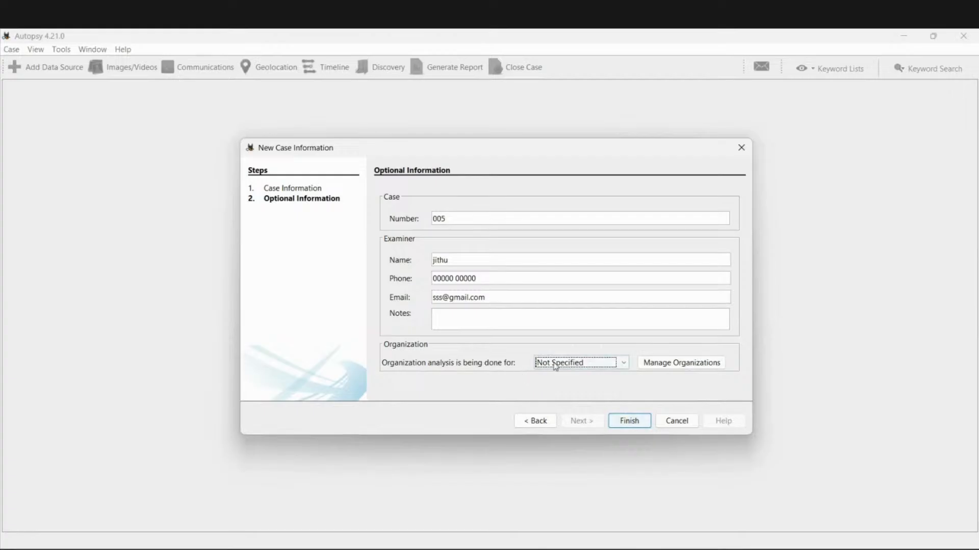
left_click(661, 364)
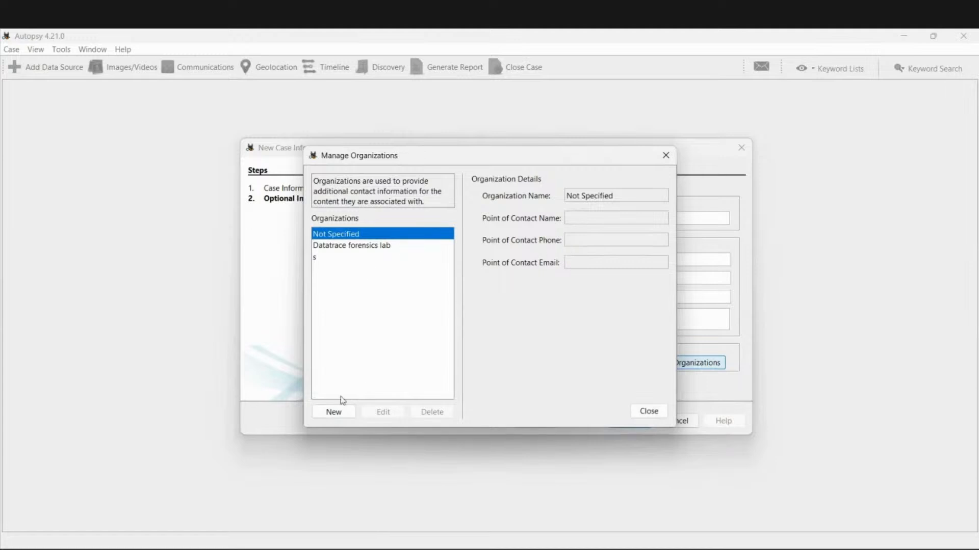
- Begin adding a 'cybergen lab' organization but cancel, view Datatrace forensics lab, then close the manager
left_click(334, 411)
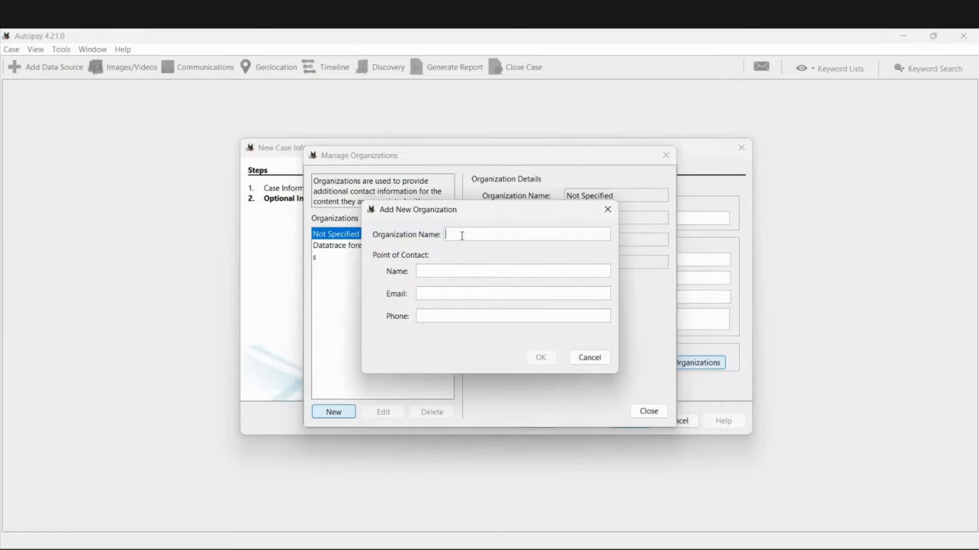
type("cybergen lab")
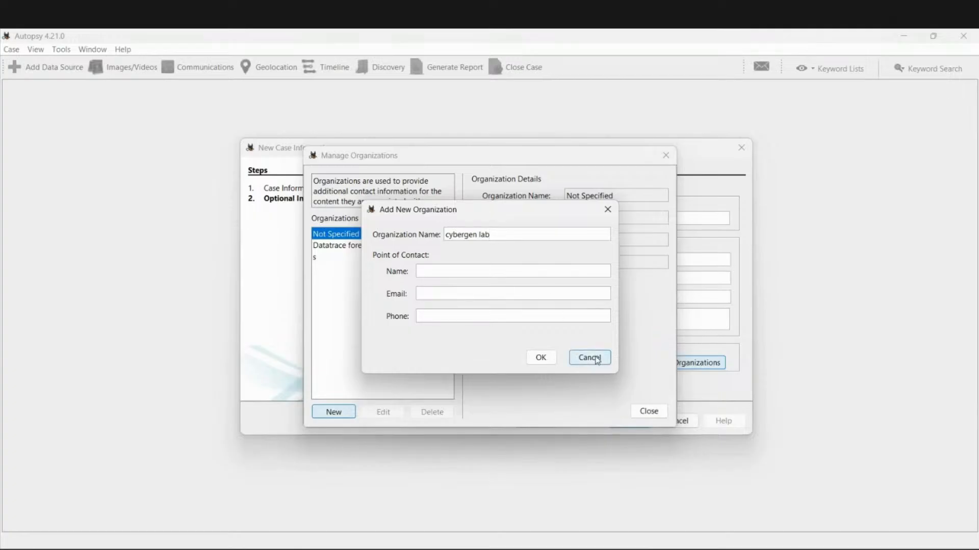
left_click(607, 210)
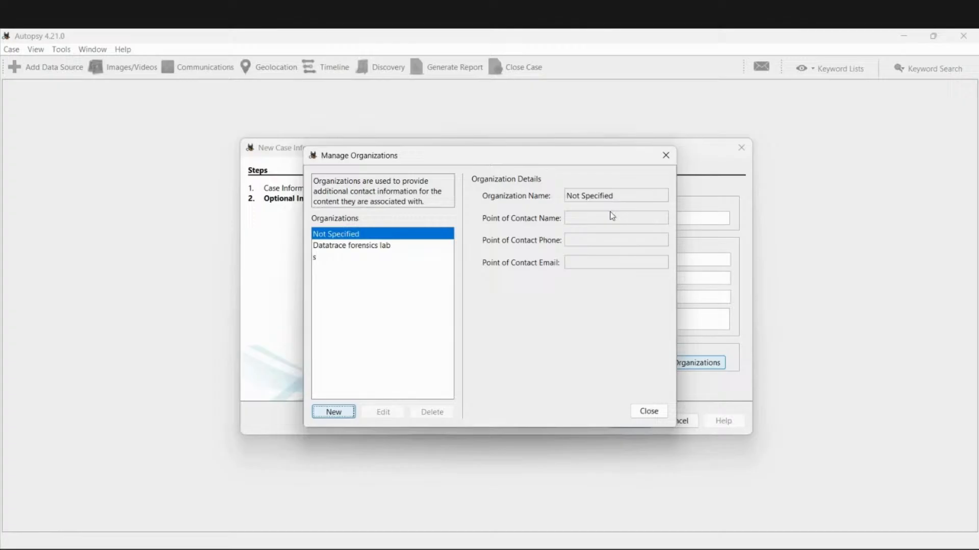
left_click(375, 246)
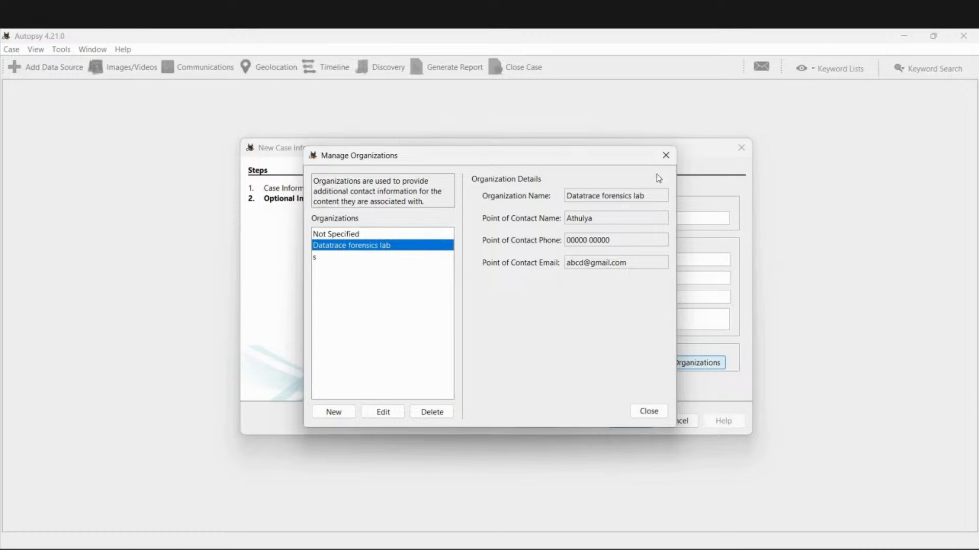
left_click(666, 155)
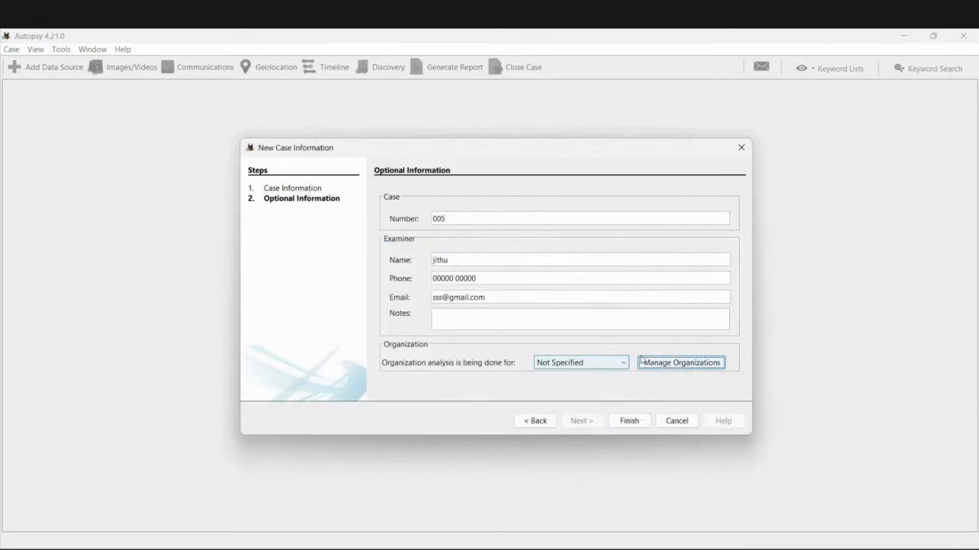
- Choose Datatrace forensics lab as the organization and finish creating the case
left_click(610, 362)
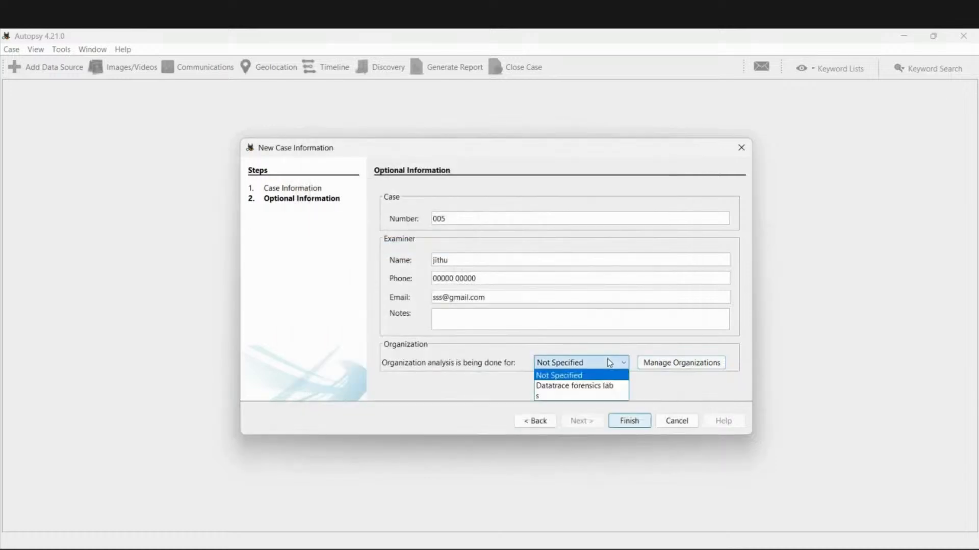
left_click(596, 387)
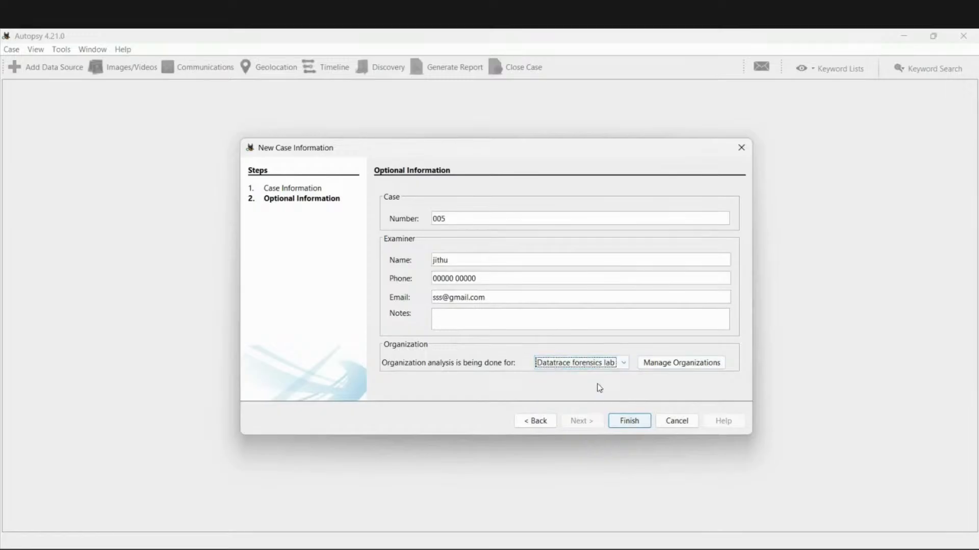
left_click(626, 422)
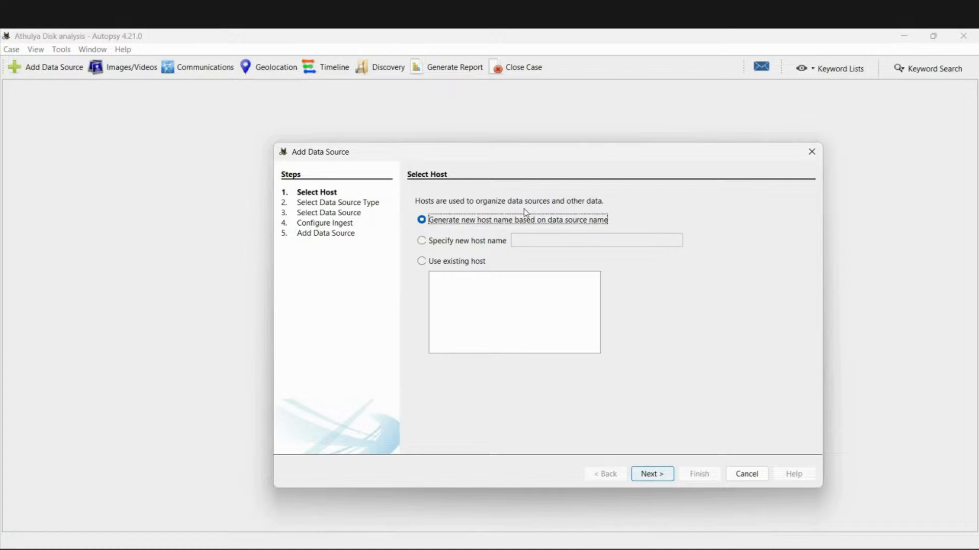
- Try a 'Test case' host name, clear it, revert to a generated host name, and continue
left_click(427, 243)
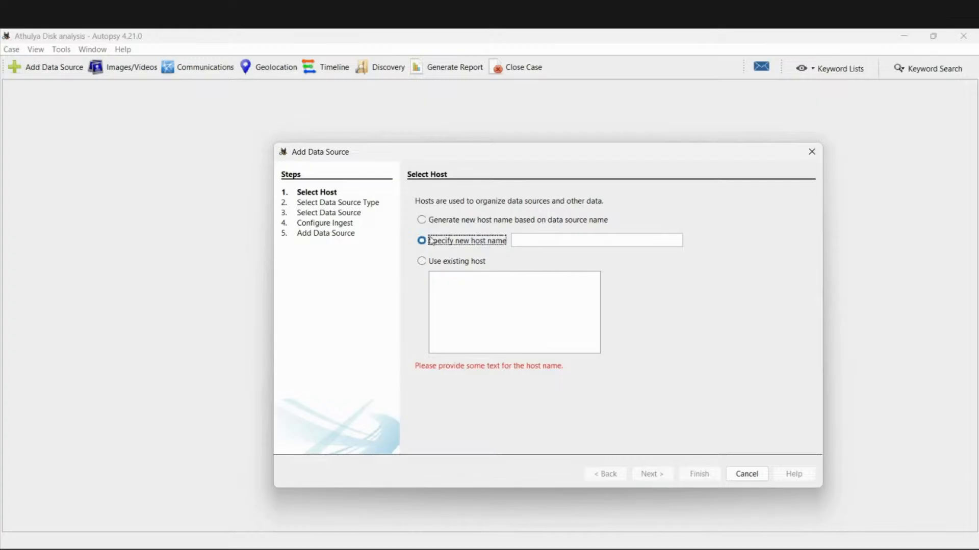
left_click(526, 240)
type("Test ca")
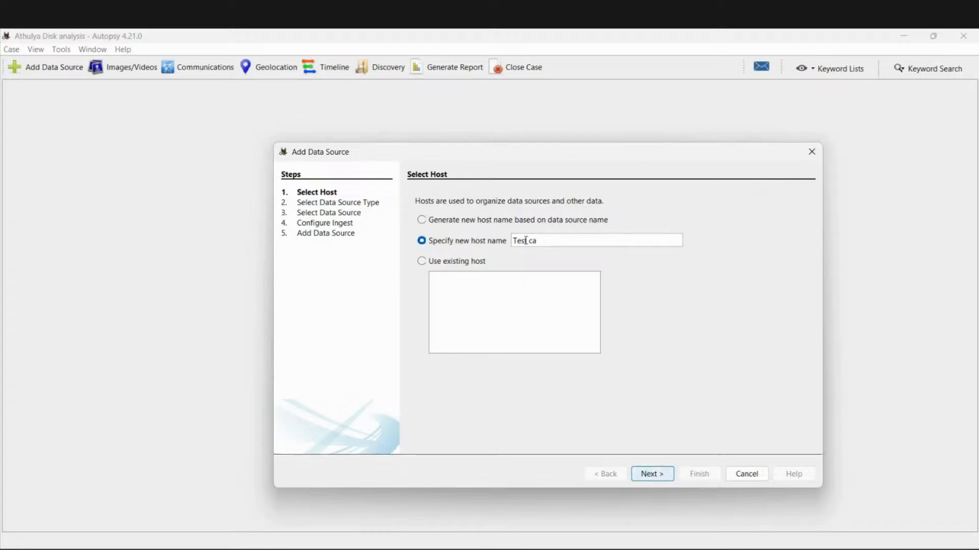
type("se")
key("ctrl+a")
key("BackSpace")
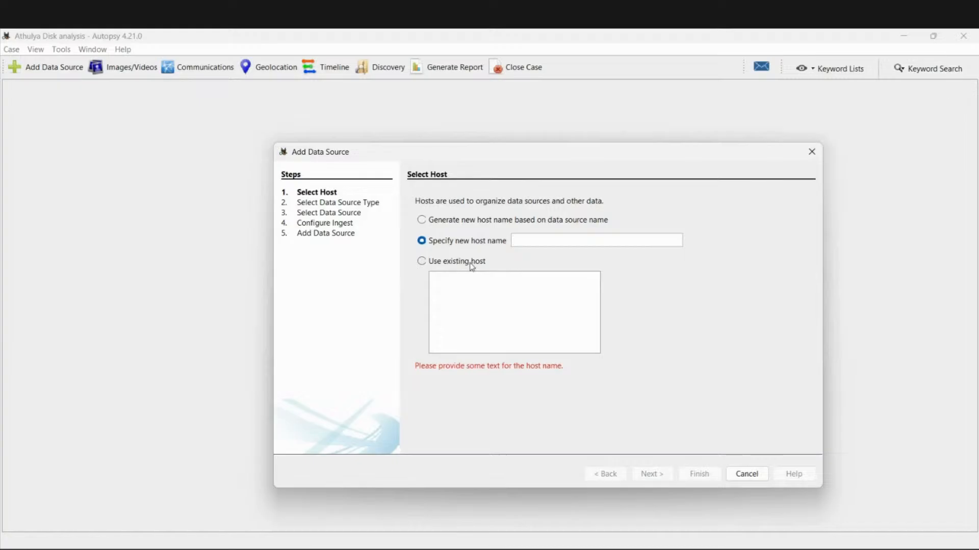
left_click(420, 219)
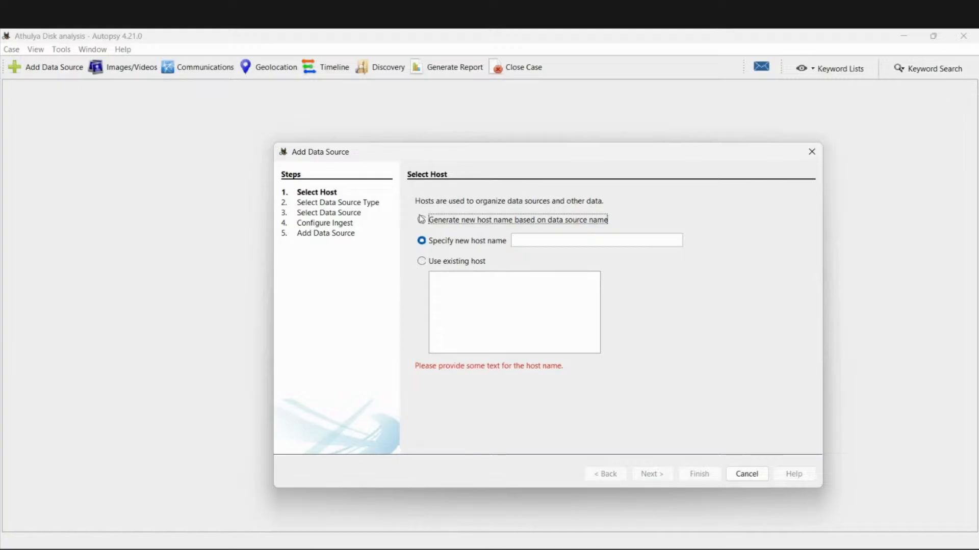
left_click(648, 478)
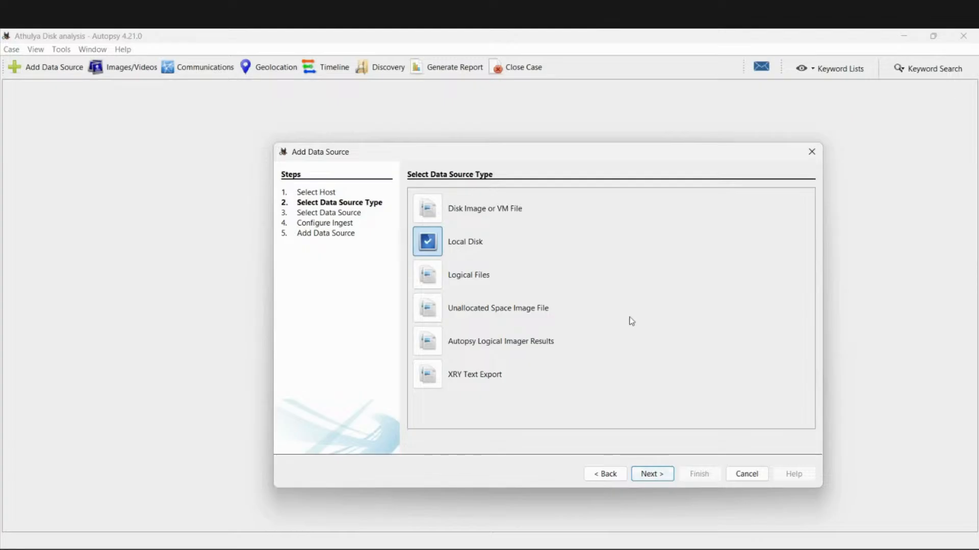
- Pick Drive 1 (28.7 GB) as the local disk, briefly selecting RECOVERY (D:) along the way
left_click(661, 476)
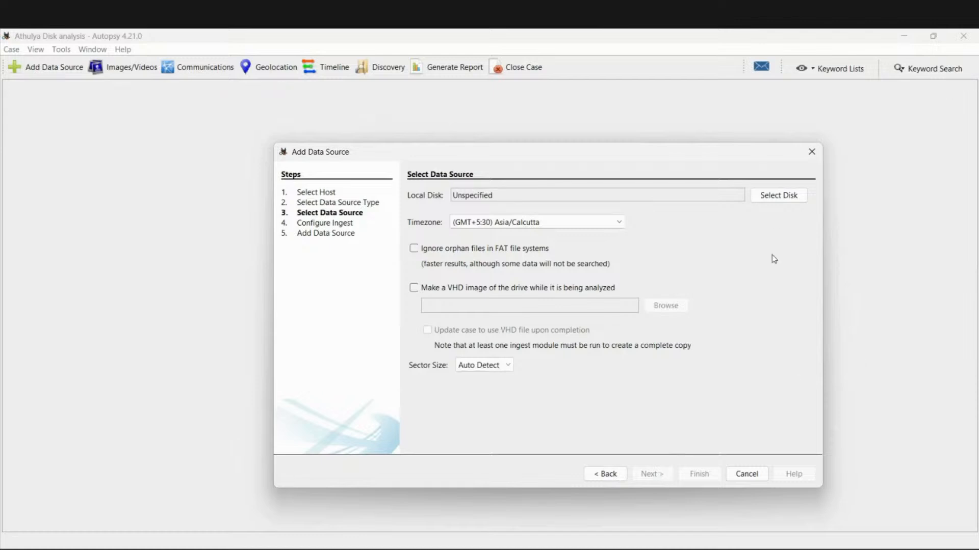
left_click(788, 199)
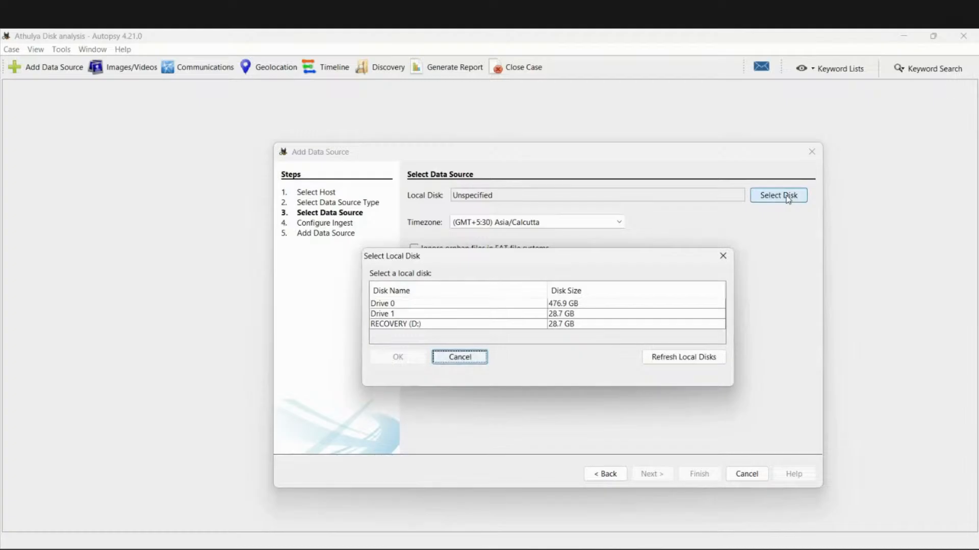
left_click(414, 314)
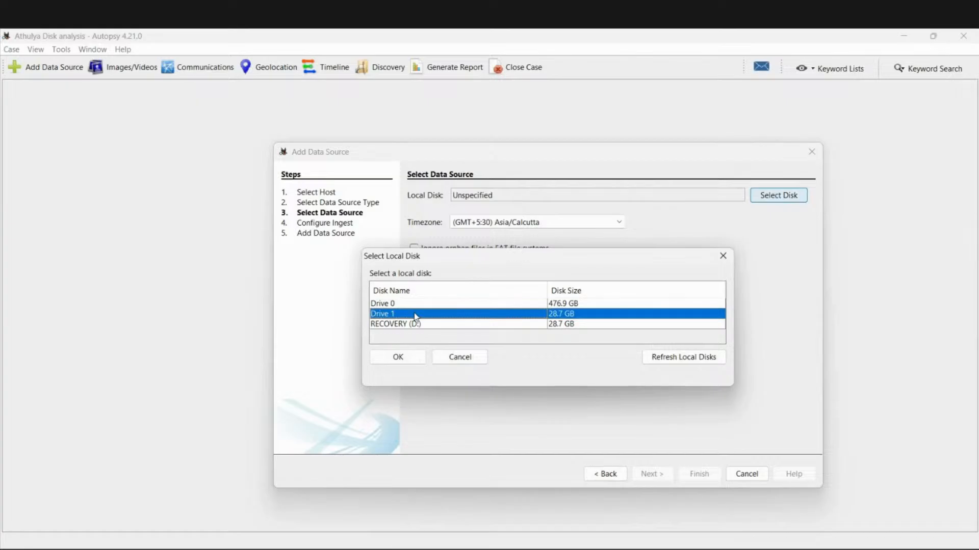
left_click(413, 324)
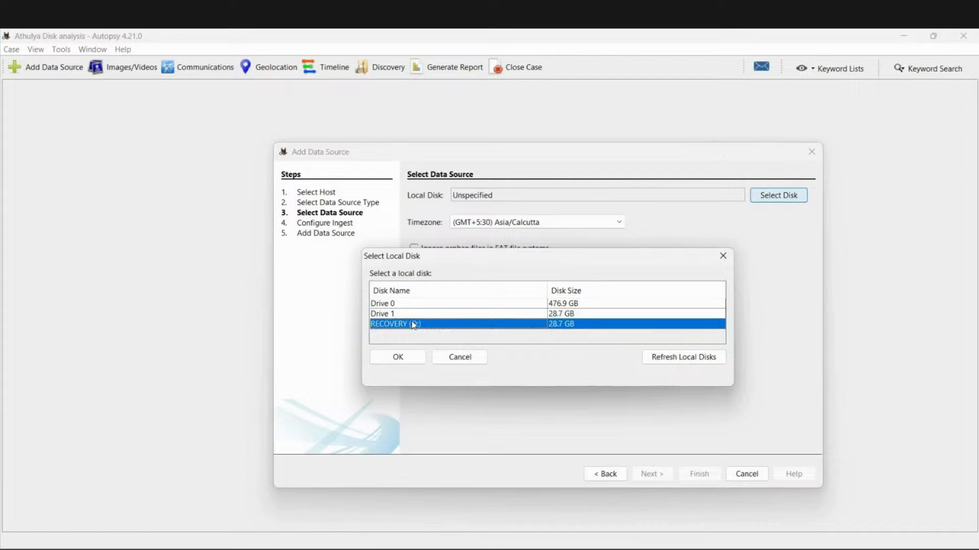
left_click(415, 314)
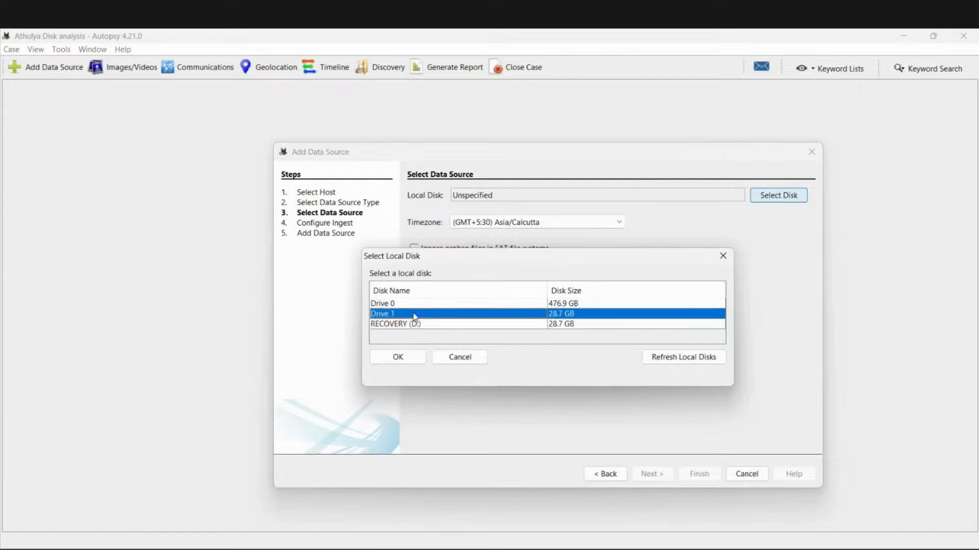
left_click(403, 360)
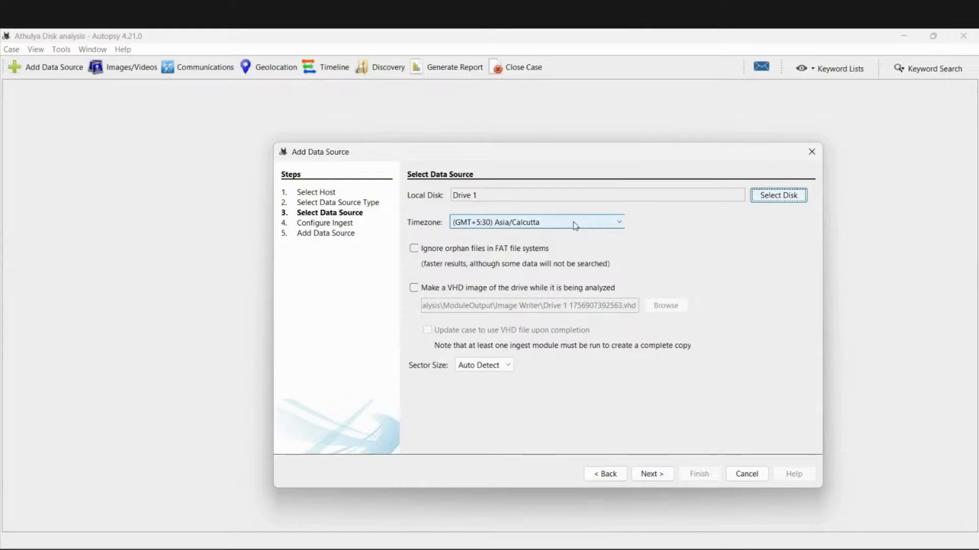
- Set the timezone to (GMT+5:30) IST and advance to Configure Ingest
left_click(619, 225)
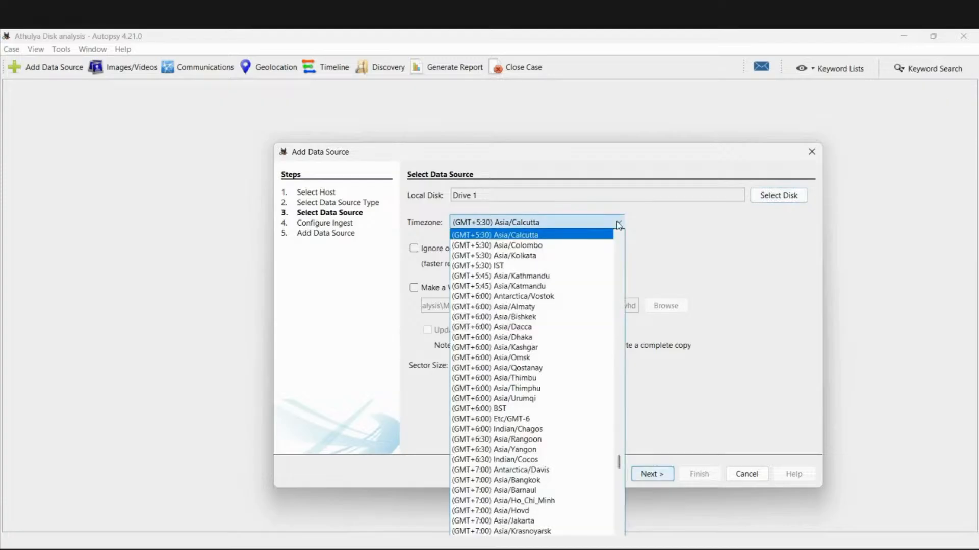
left_click(552, 267)
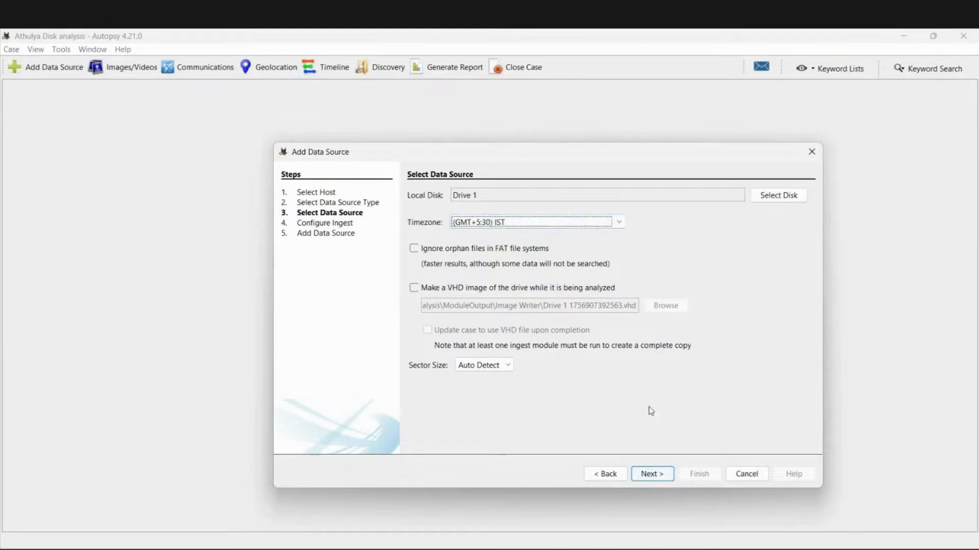
left_click(654, 477)
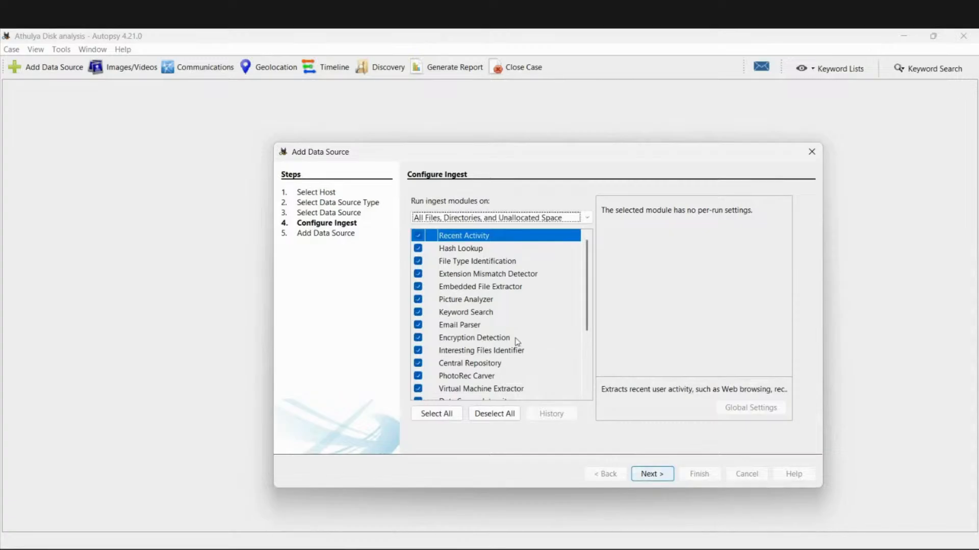
scroll(517, 341, "down", 3)
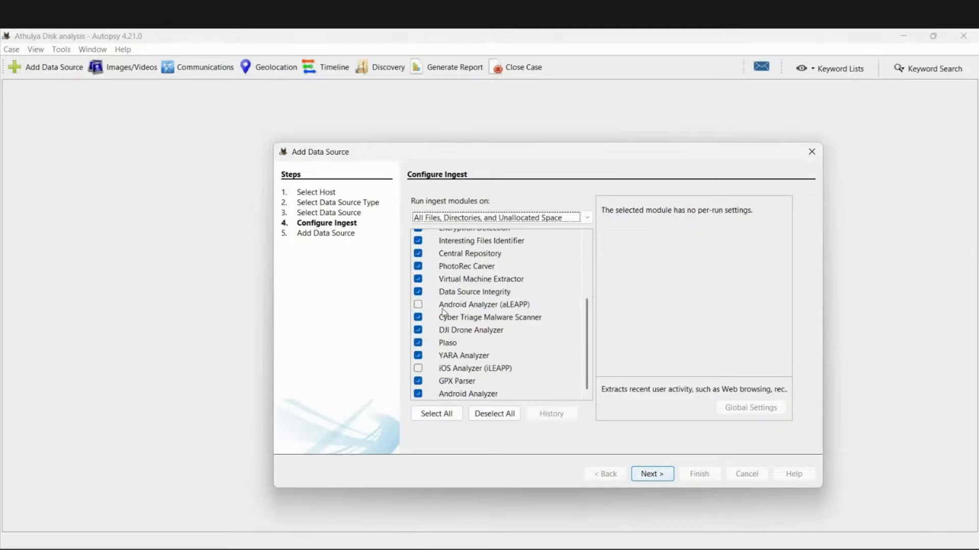
left_click(470, 306)
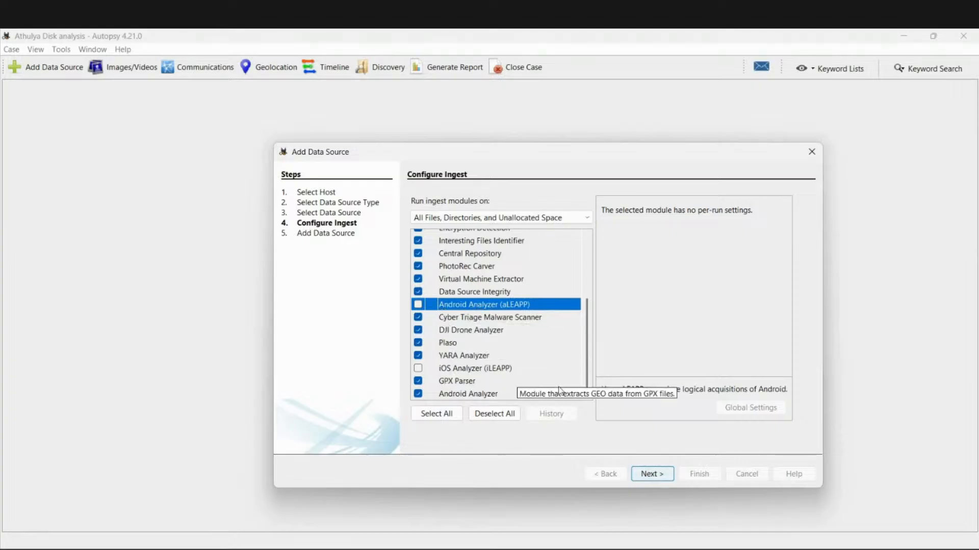
scroll(546, 317, "up", 3)
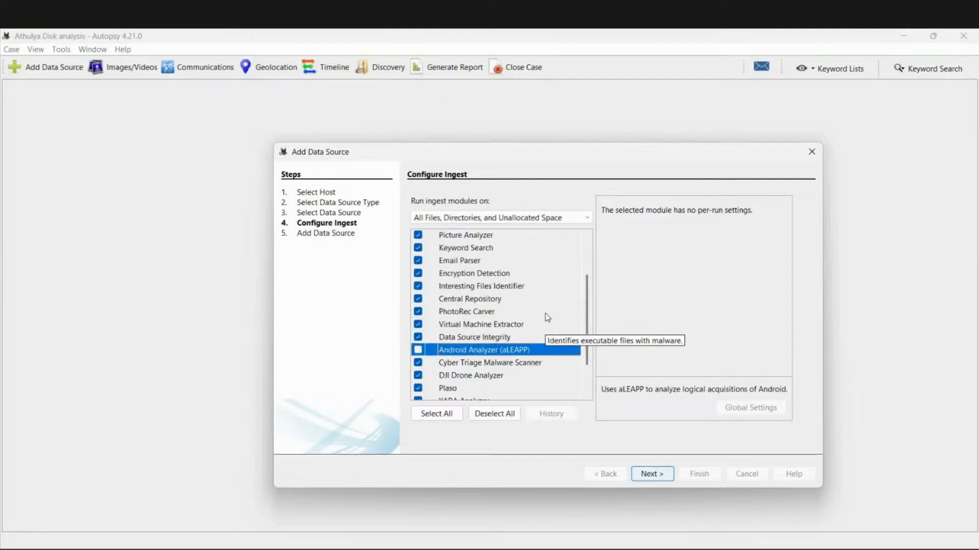
scroll(547, 318, "up", 1)
scroll(546, 317, "down", 4)
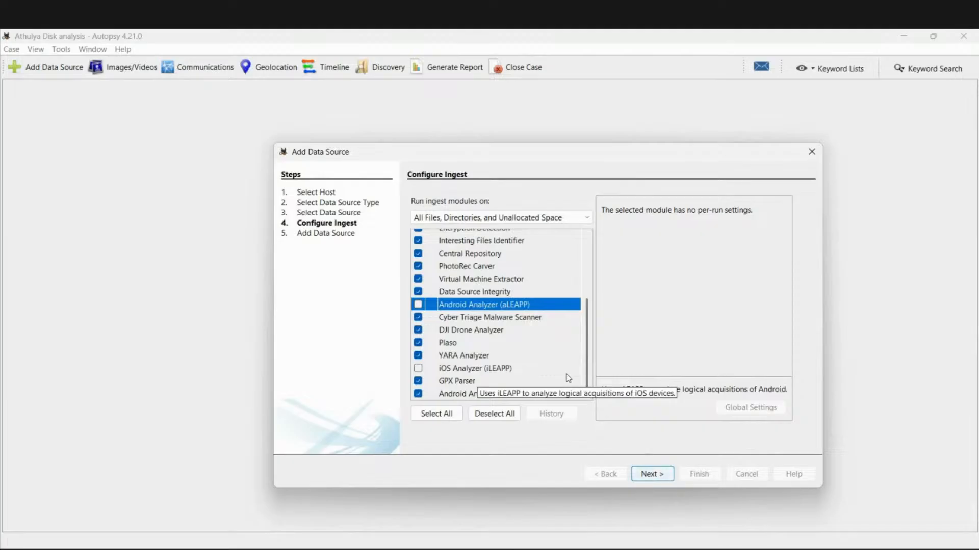
- Start adding Drive 1 to the case database with the selected ingest modules
left_click(641, 473)
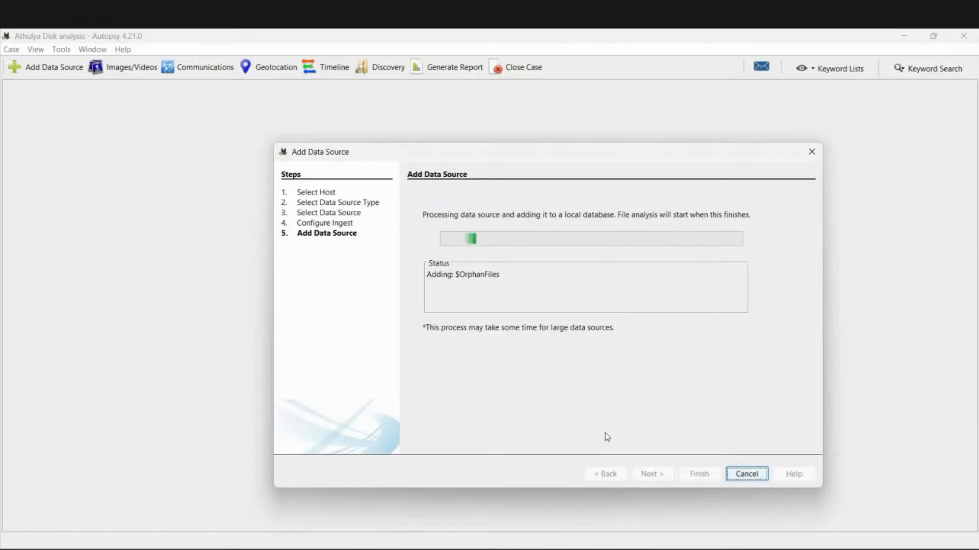
- Present the 'Hands-On Demo Flow - Autopsy' slide full screen, end the show, and return to Autopsy
mouse_move(675, 548)
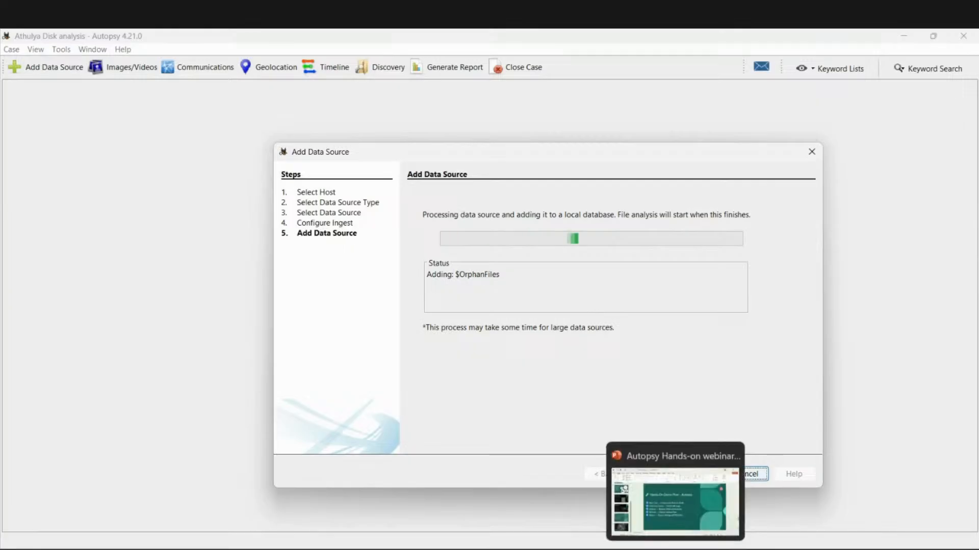
left_click(621, 533)
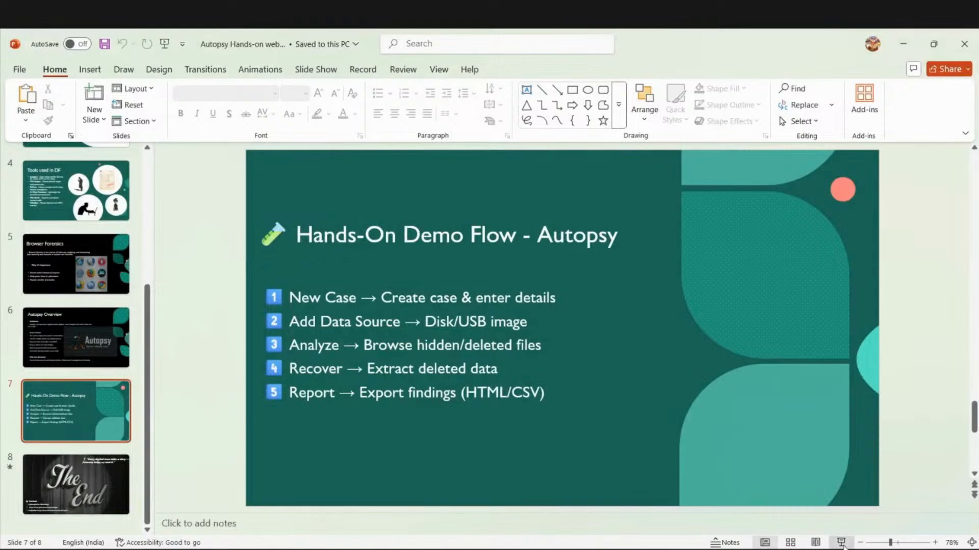
left_click(841, 544)
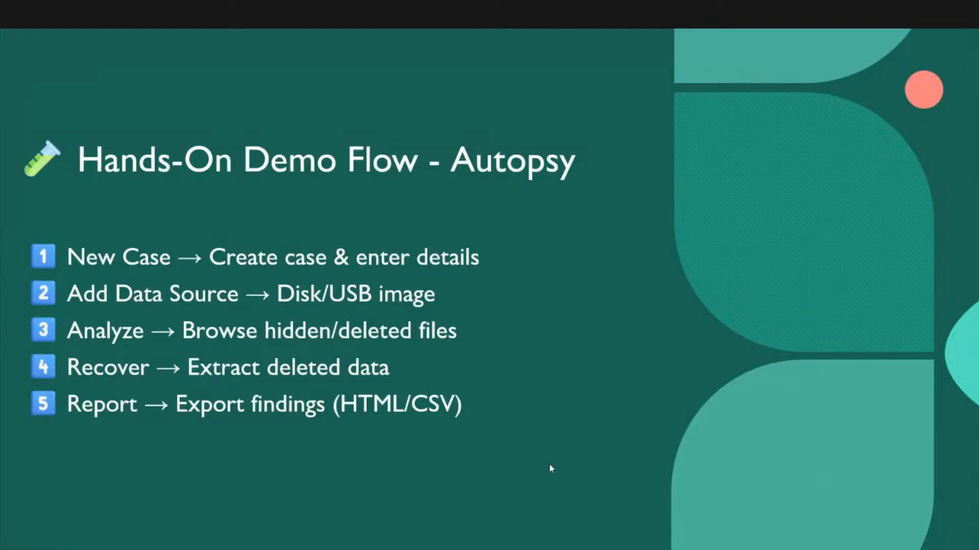
key("Escape")
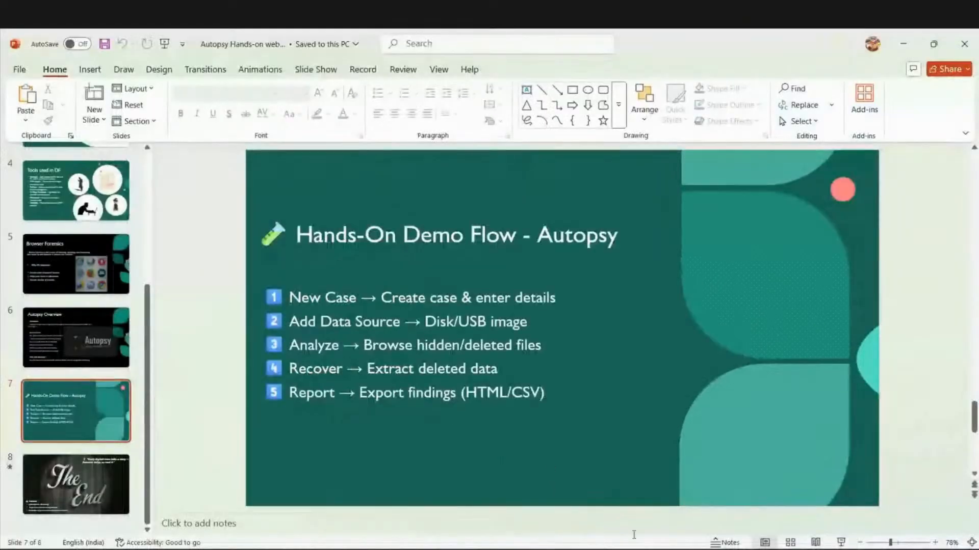
mouse_move(732, 549)
left_click(732, 504)
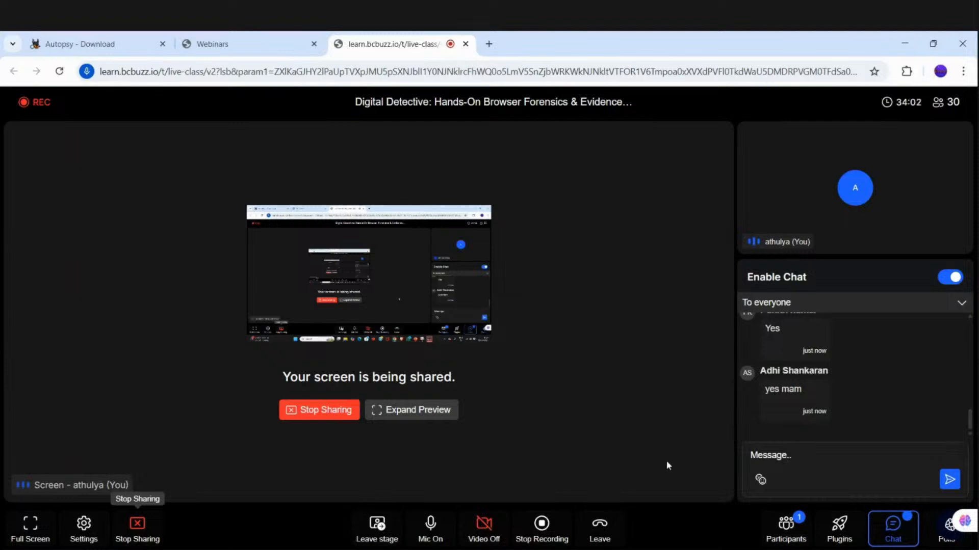
- Leave the bcbuzz class and bring the 'Athulya Disk analysis' Autopsy window back to the front
mouse_move(729, 549)
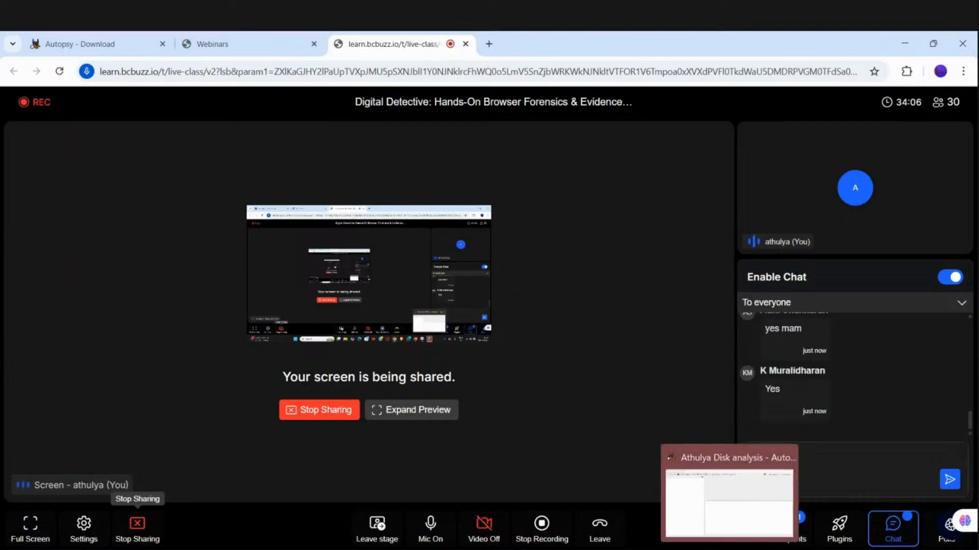
left_click(730, 505)
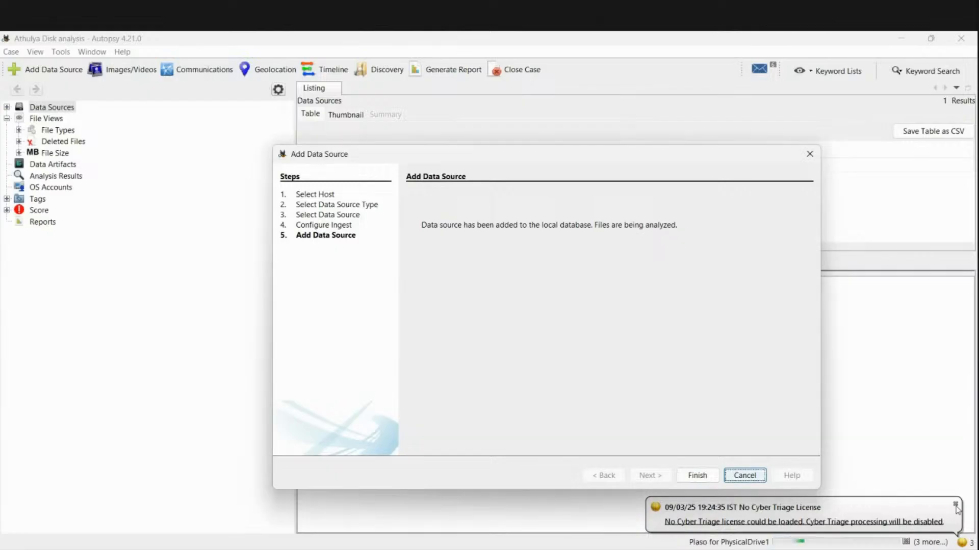
- Finish the Add Data Source wizard and check the data artifact and file analysis task progress
left_click(704, 479)
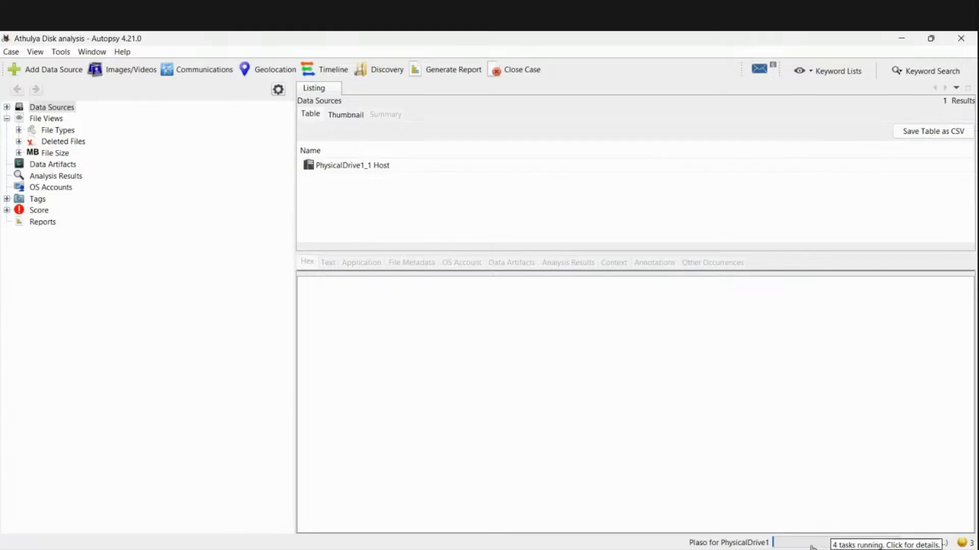
left_click(740, 544)
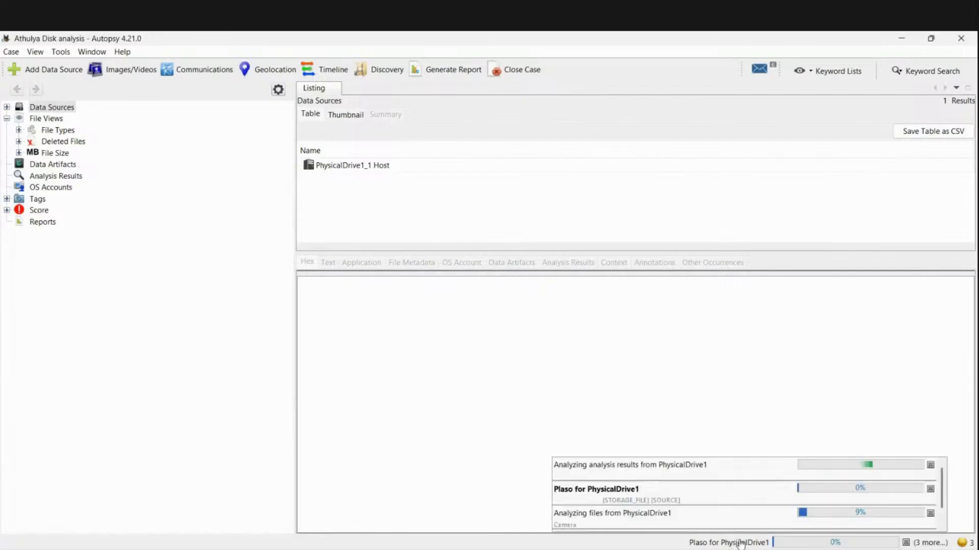
left_click(853, 514)
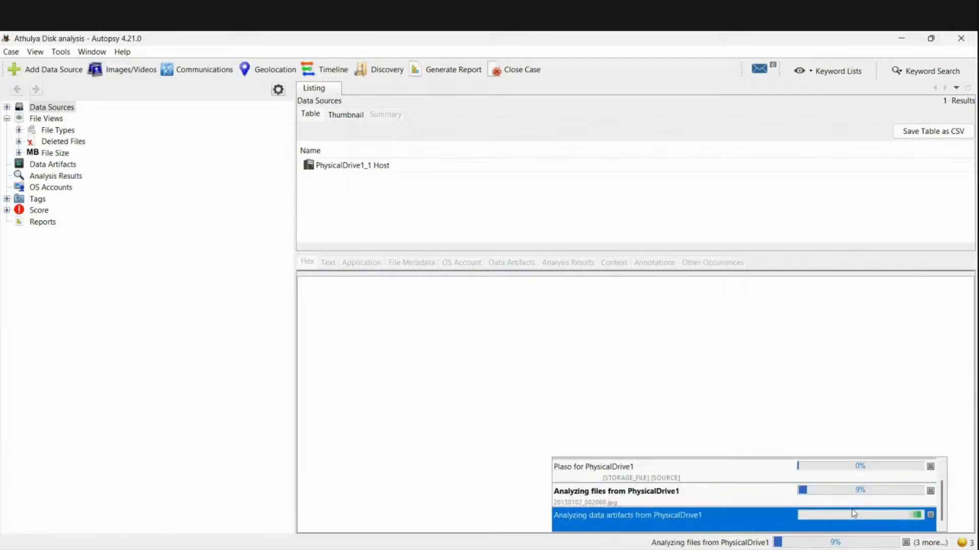
left_click(858, 489)
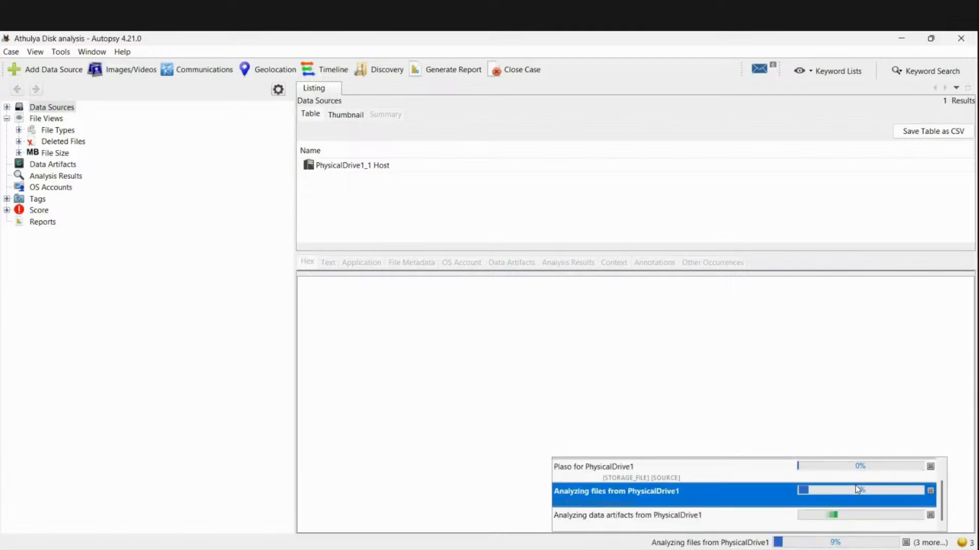
left_click(528, 479)
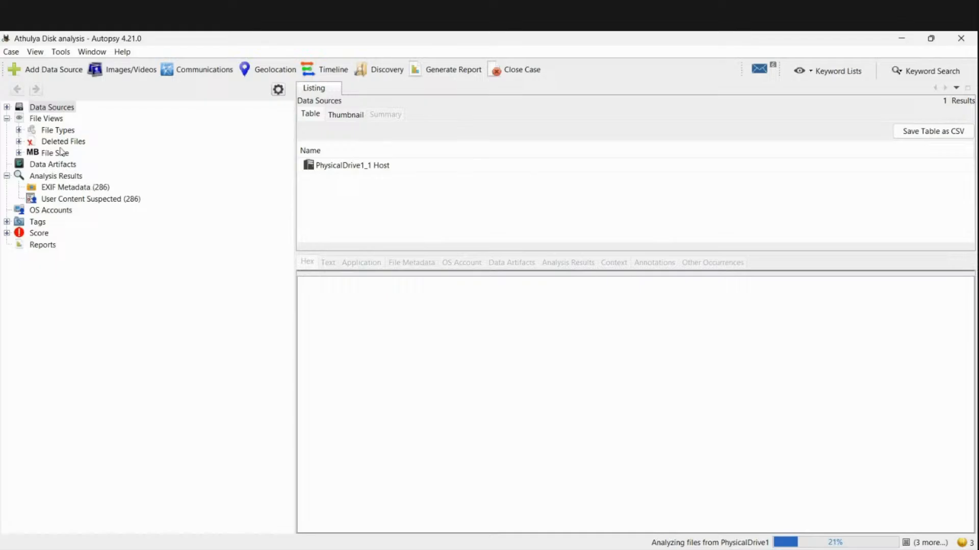
- Expand the Deleted Files, File Size and File Types > By Extension tree categories
left_click(7, 107)
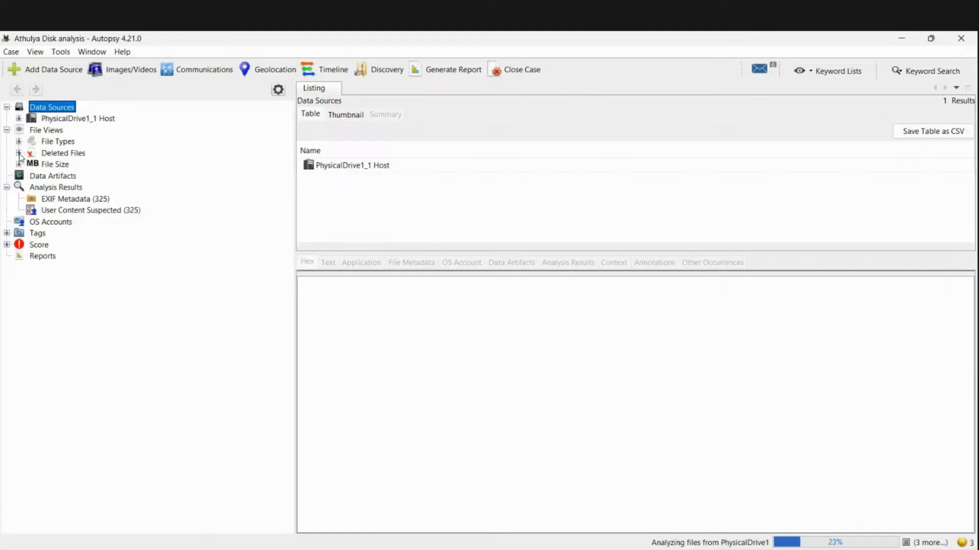
left_click(19, 153)
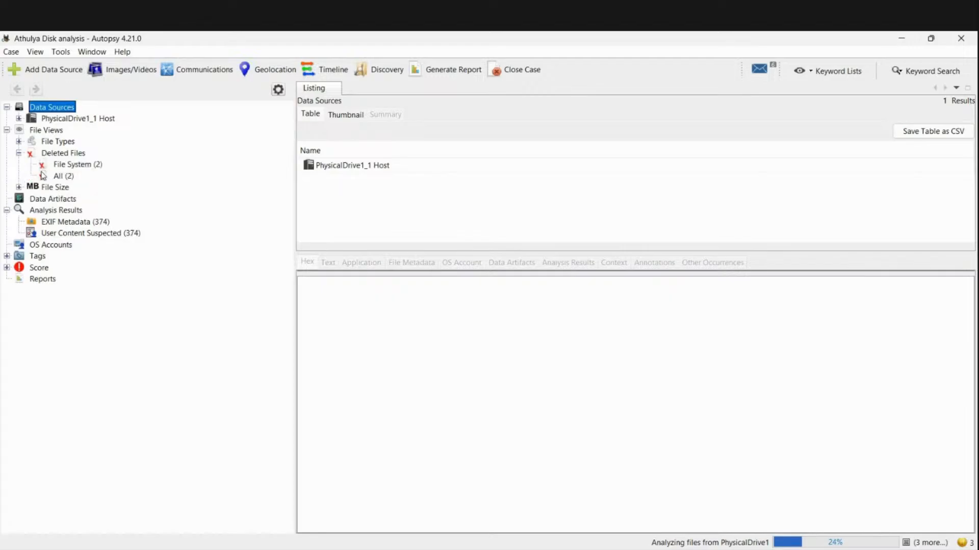
left_click(19, 187)
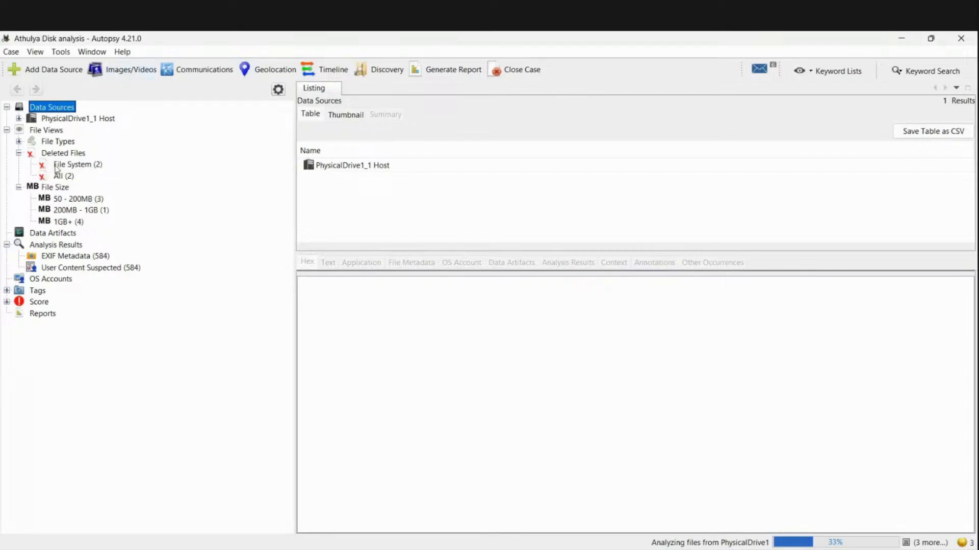
left_click(19, 142)
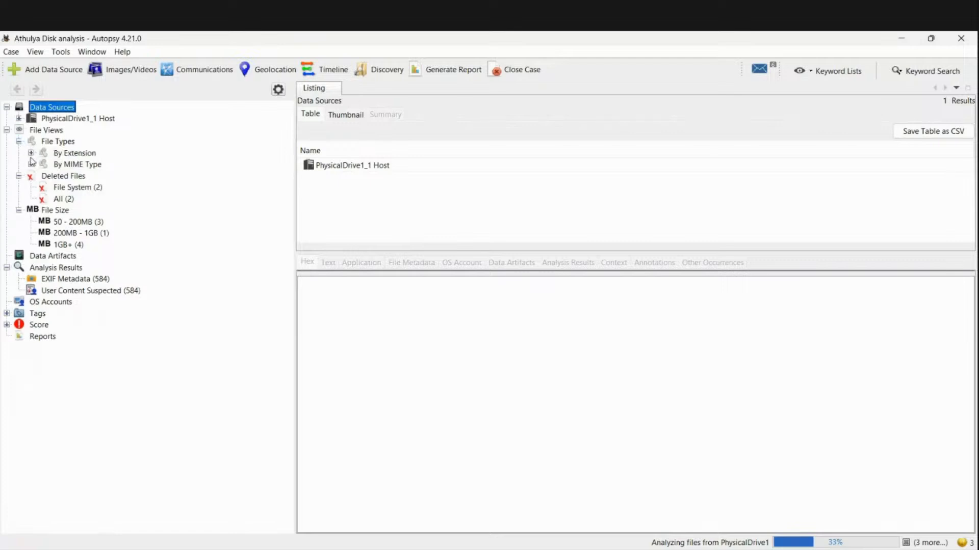
left_click(30, 153)
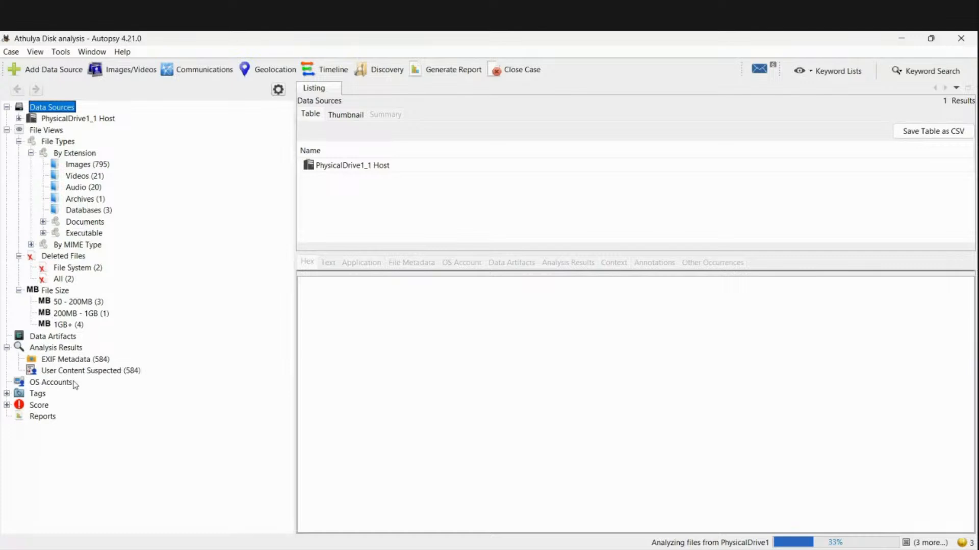
left_click(123, 73)
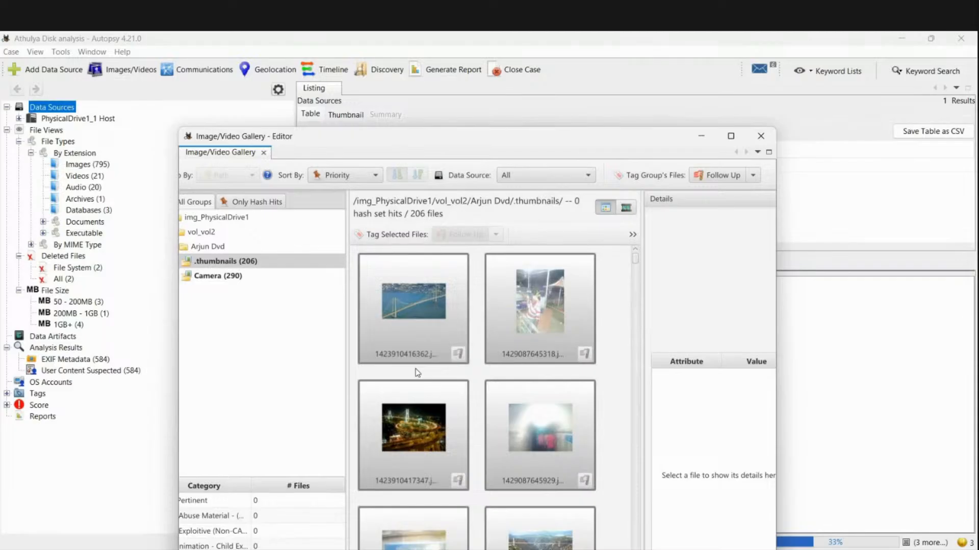
- Scroll through the 206 thumbnails of the .thumbnails group in the Image/Video Gallery
scroll(417, 373, "down", 5)
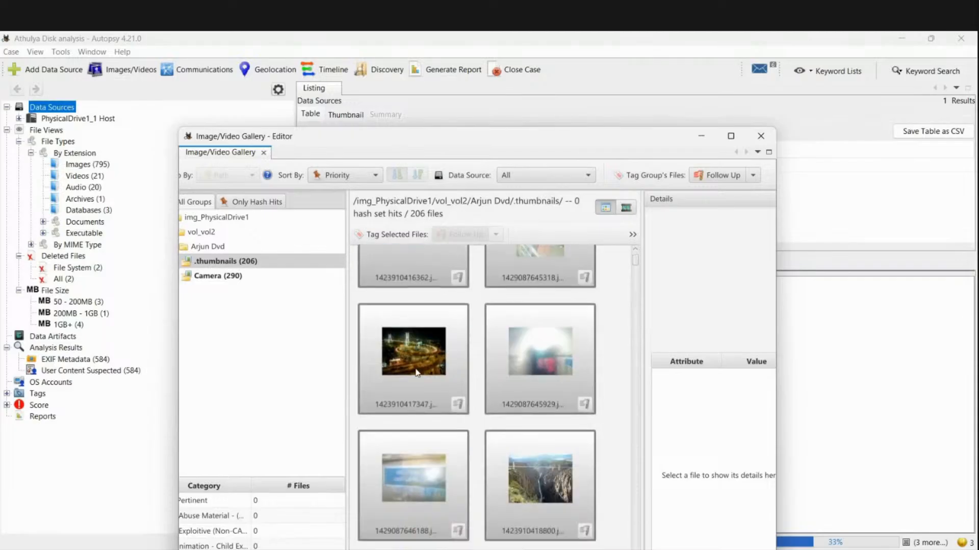
scroll(417, 373, "down", 5)
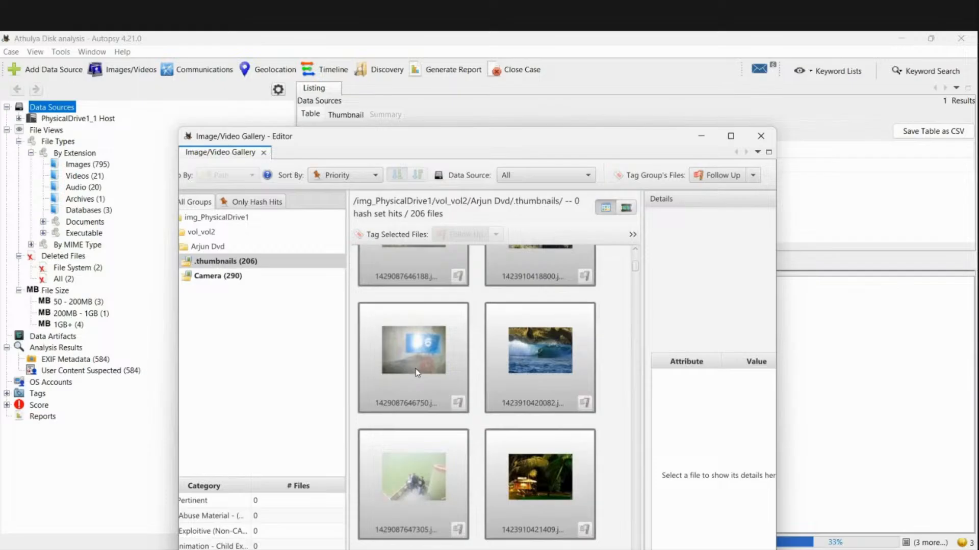
scroll(417, 373, "down", 10)
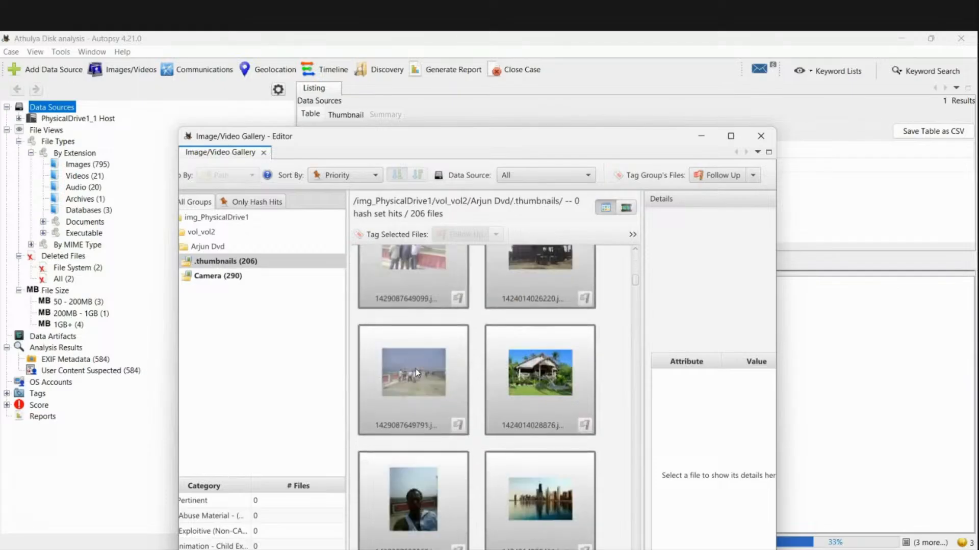
scroll(417, 373, "down", 10)
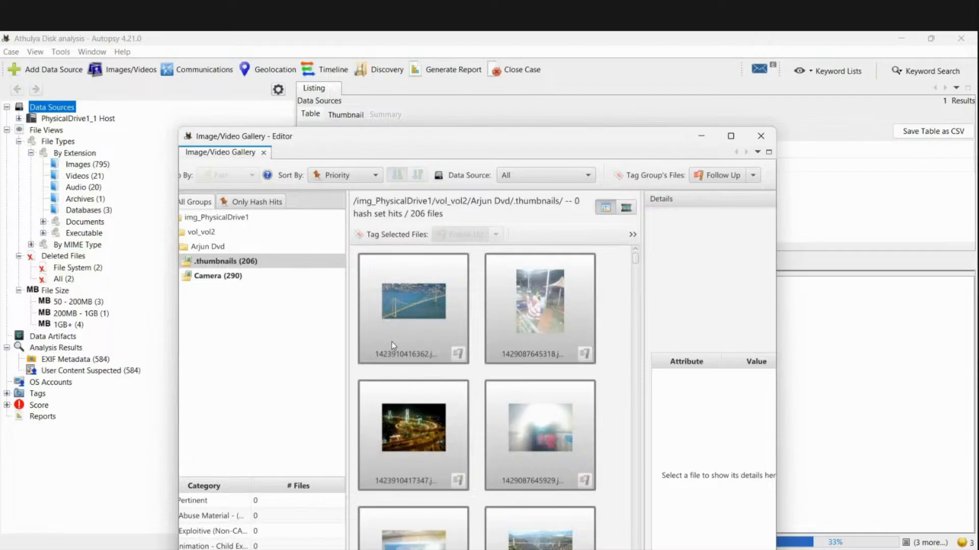
scroll(423, 395, "down", 1)
scroll(425, 395, "down", 3)
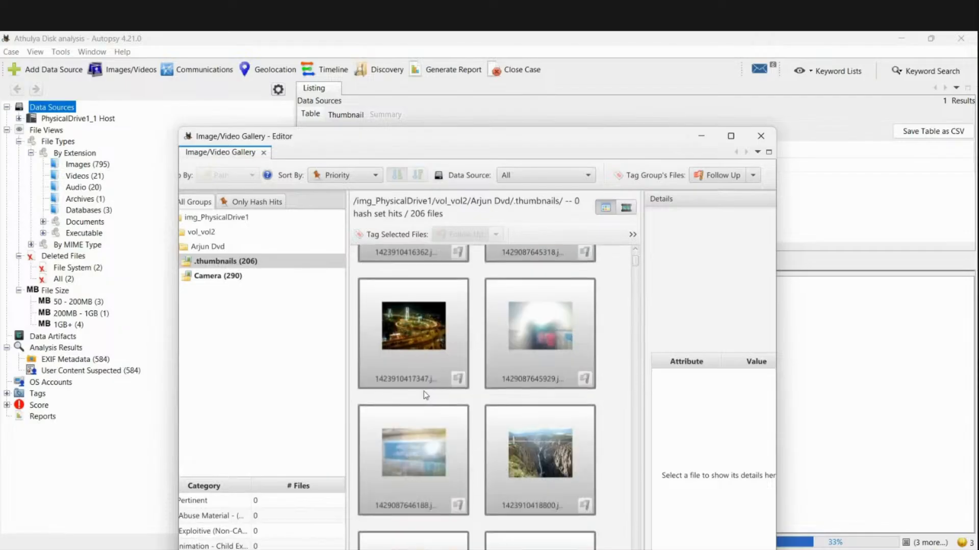
scroll(484, 400, "down", 2)
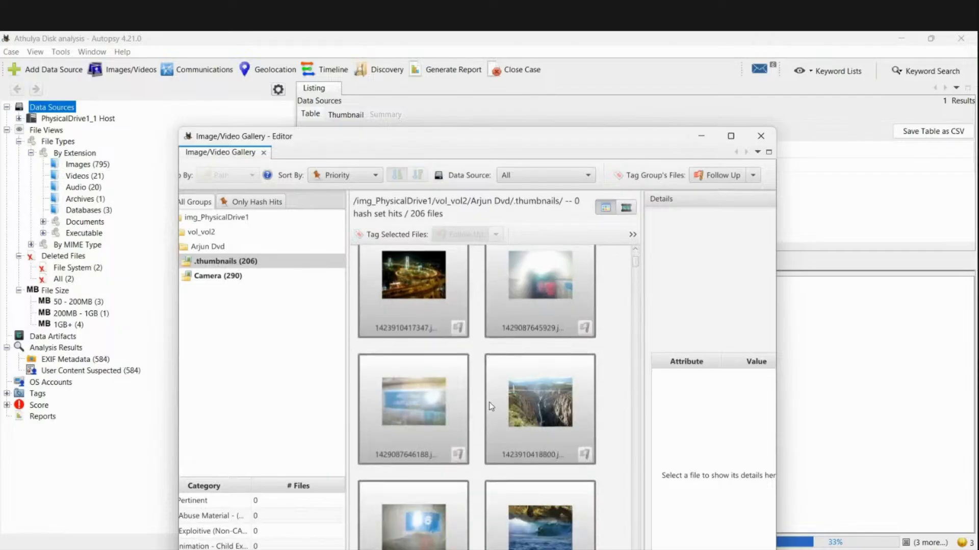
- Close the gallery and expand PhysicalDrive1_1 Host and PhysicalDrive1 to reveal vol1 and vol2
left_click(760, 136)
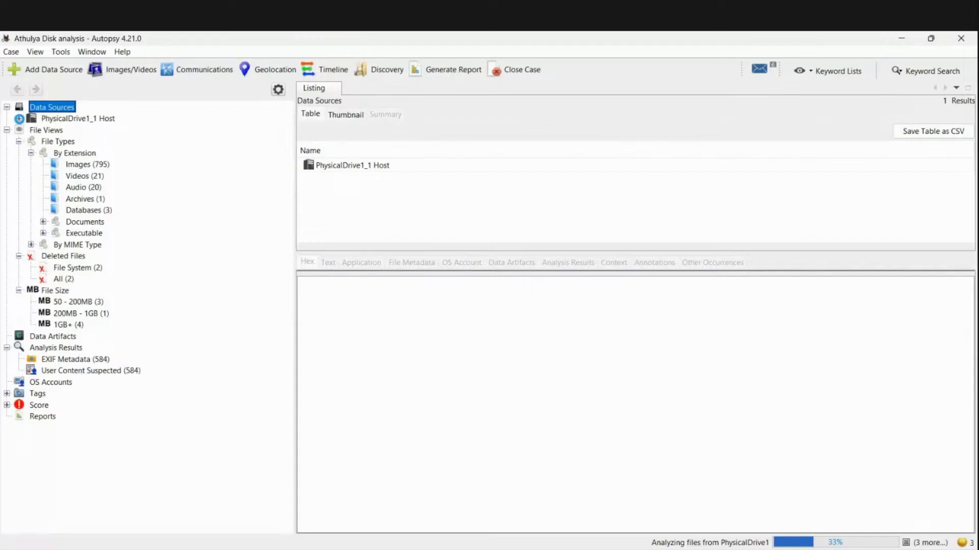
left_click(19, 119)
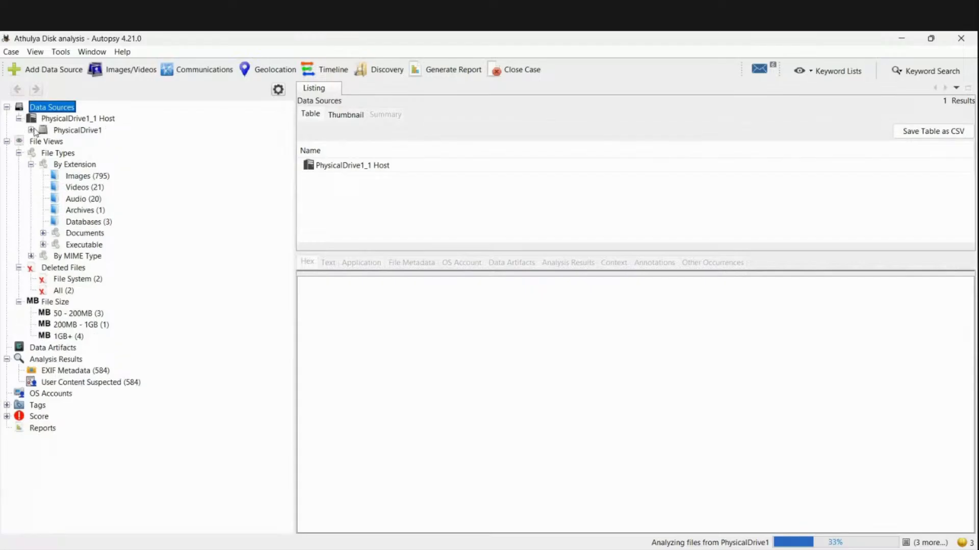
left_click(31, 130)
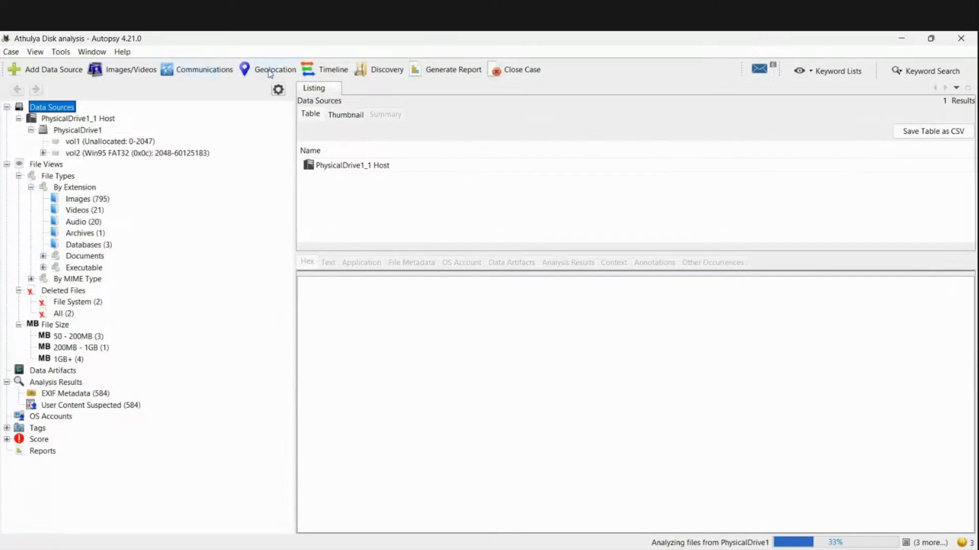
- Open the case Timeline, continuing past the warning that ingest is still running
left_click(308, 72)
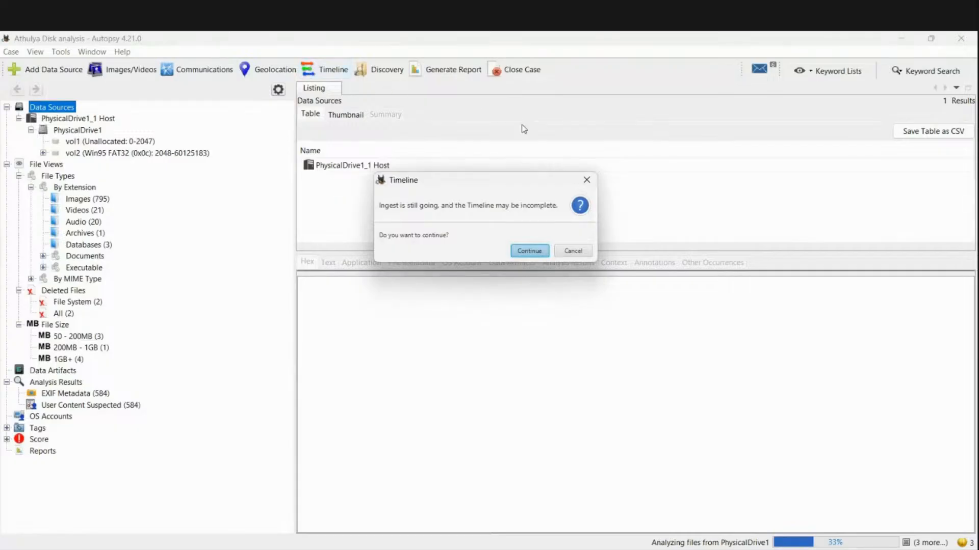
left_click(534, 249)
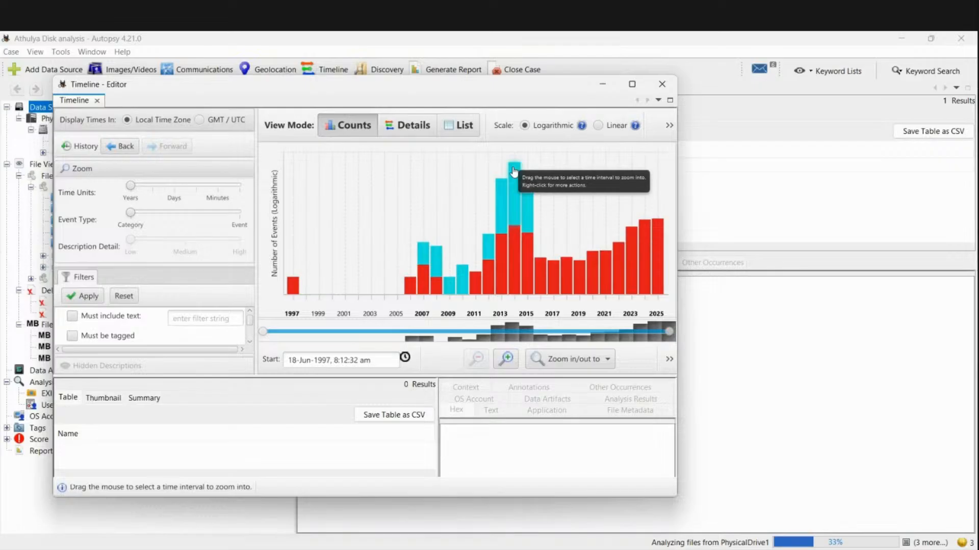
mouse_move(512, 249)
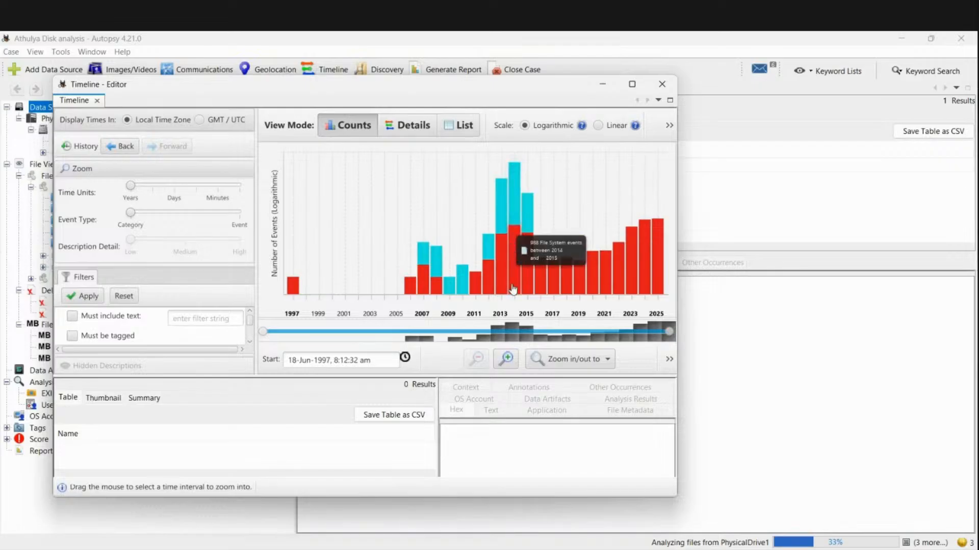
mouse_move(512, 219)
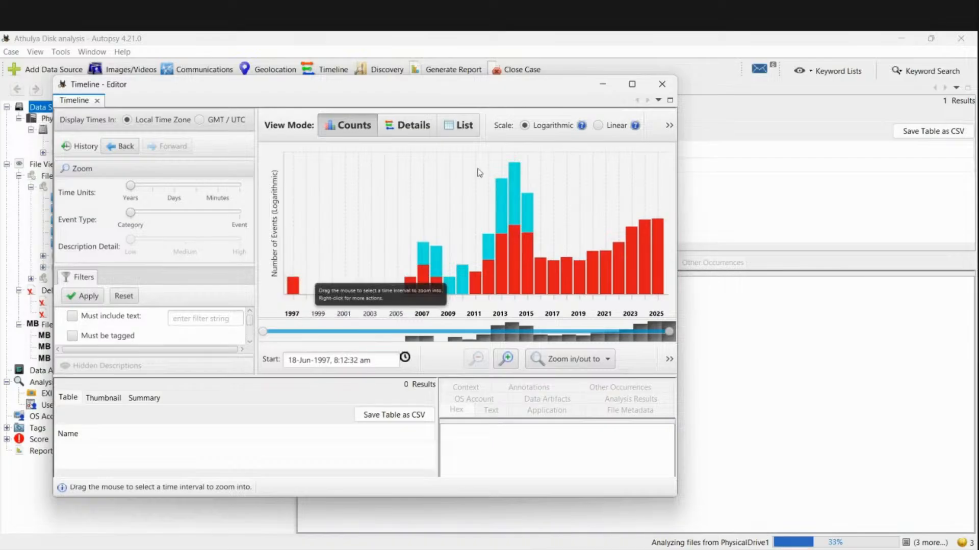
- Close the timeline, then browse Discovery's Videos, Documents and Domains results before closing it
left_click(666, 89)
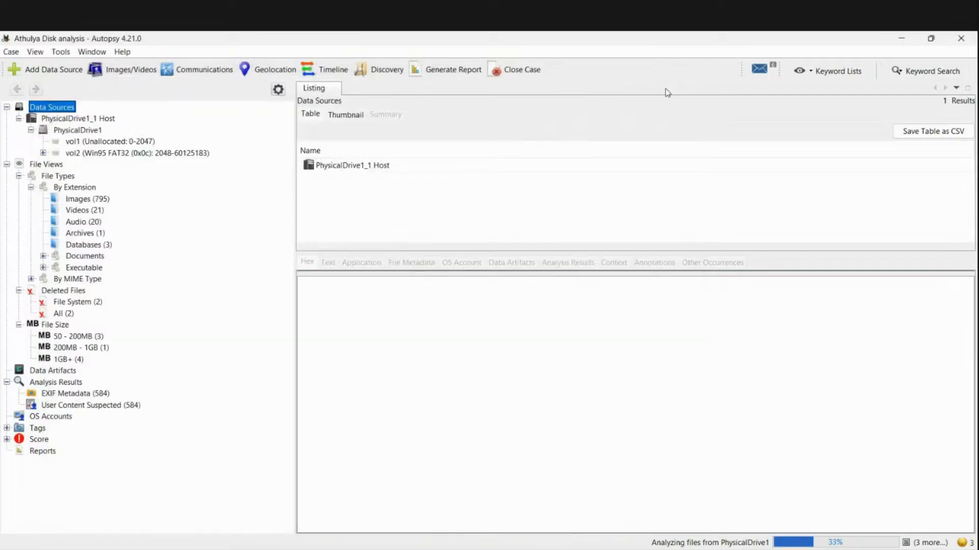
left_click(377, 70)
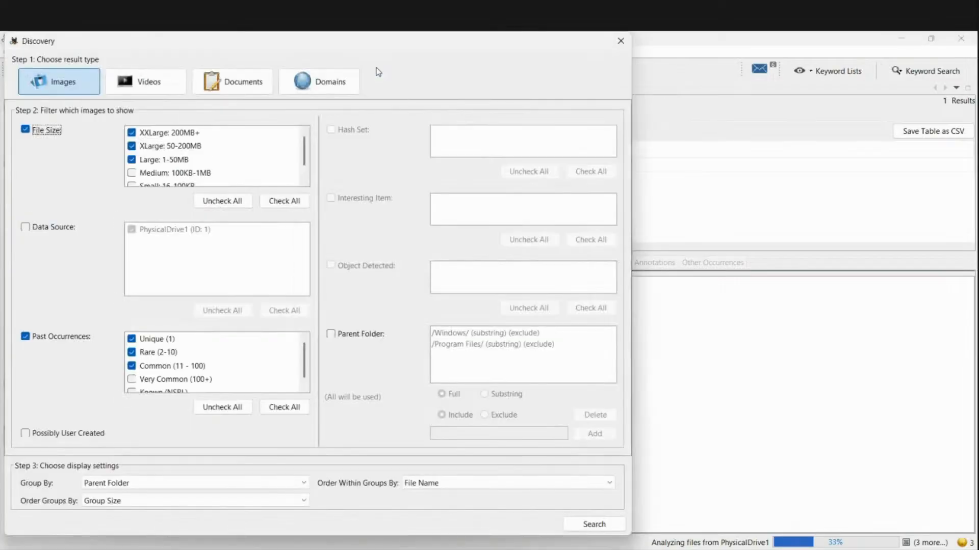
left_click(160, 91)
left_click(214, 91)
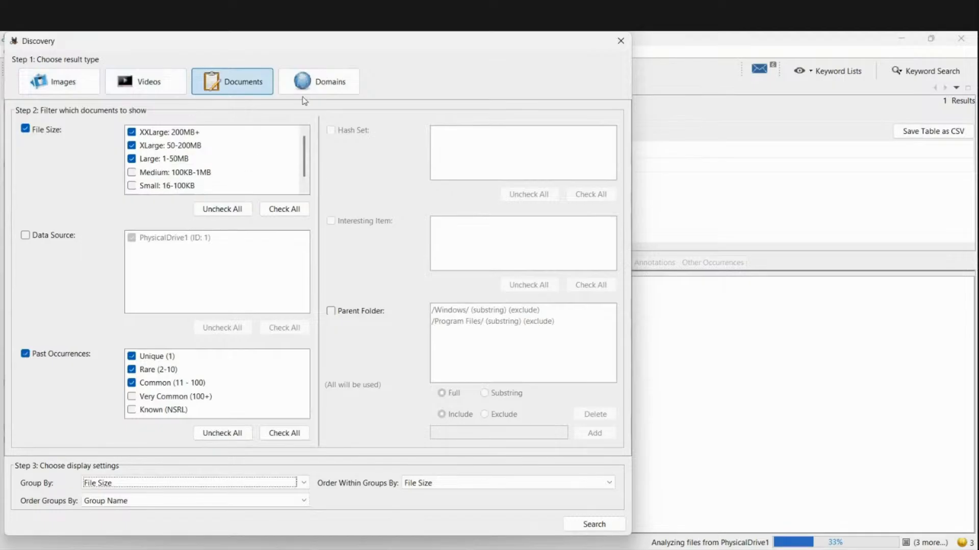
left_click(314, 84)
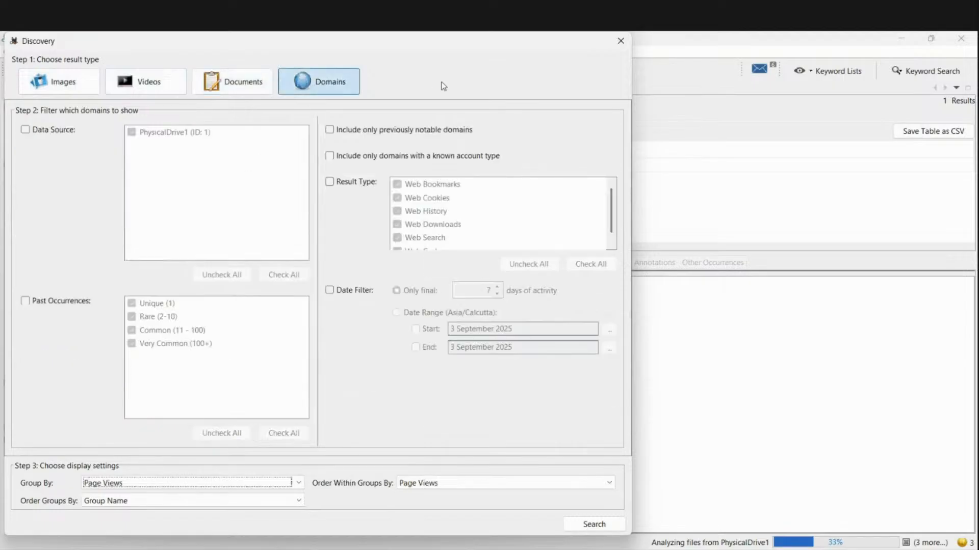
left_click(613, 45)
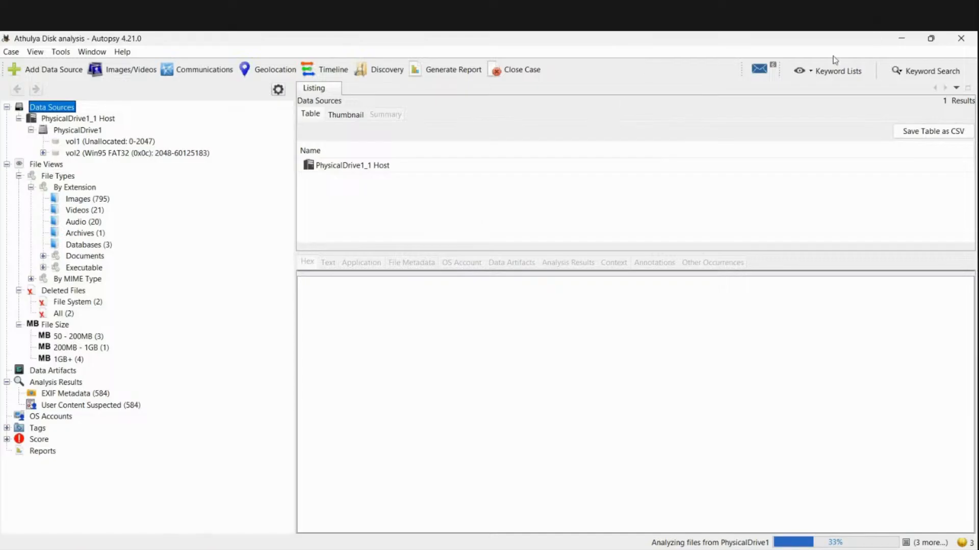
left_click(769, 76)
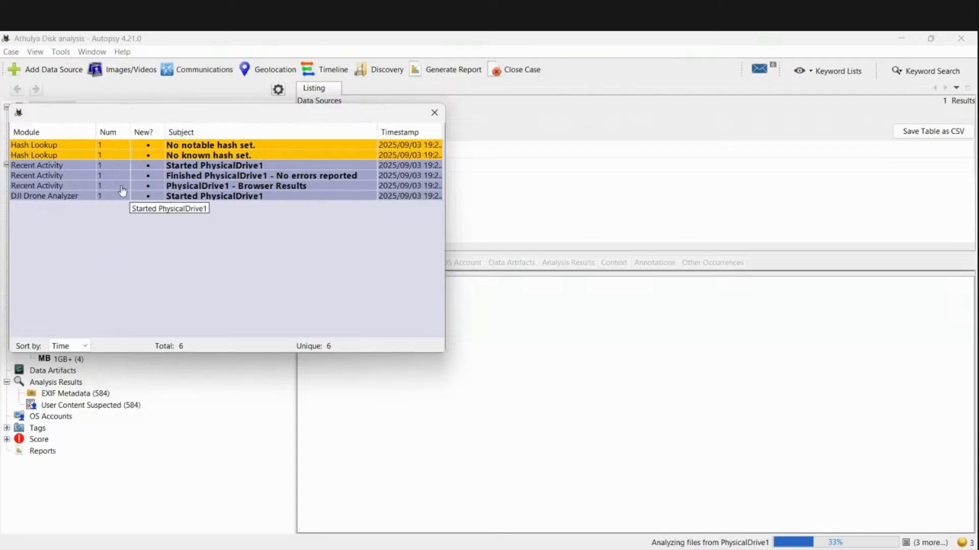
left_click(432, 114)
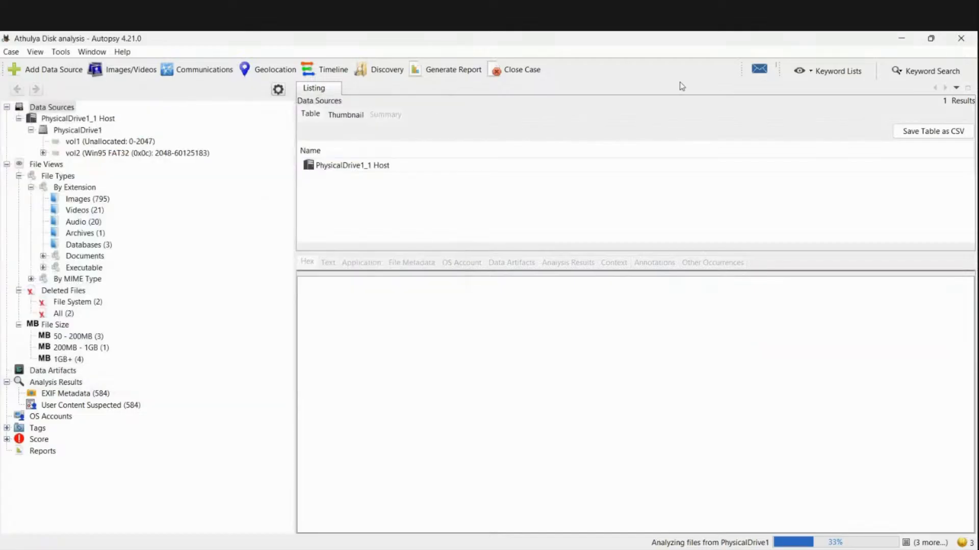
left_click(759, 69)
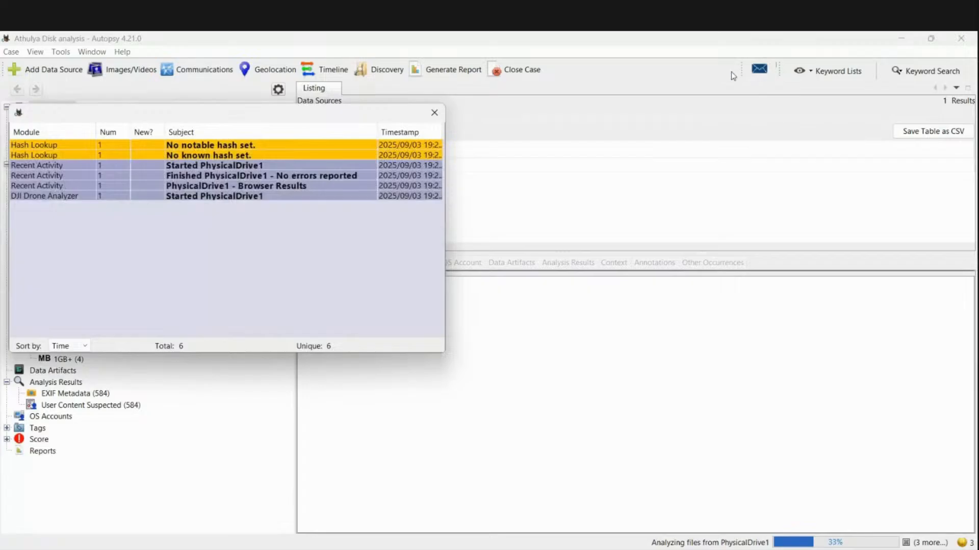
left_click(434, 113)
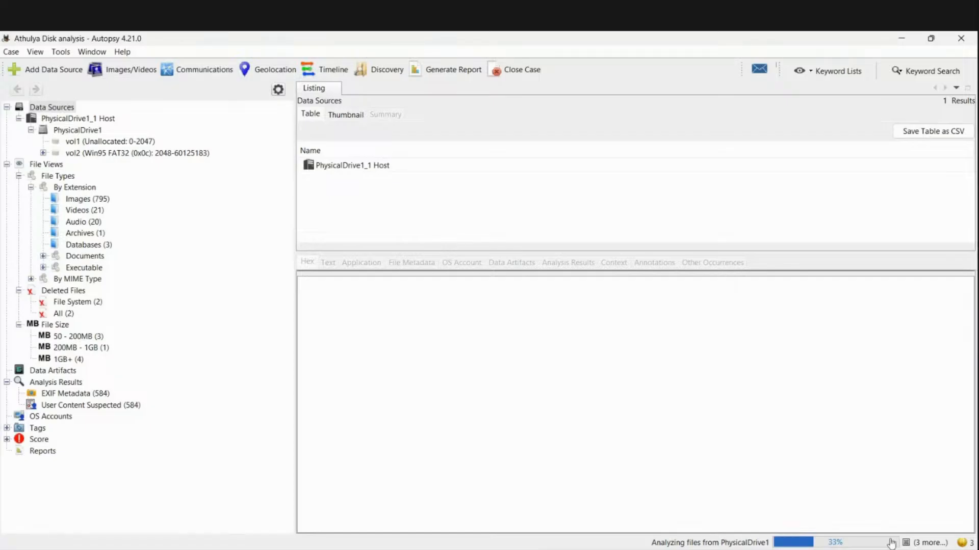
- Start an HTML report with the header 'Athulya' and advance to the results selection
left_click(457, 69)
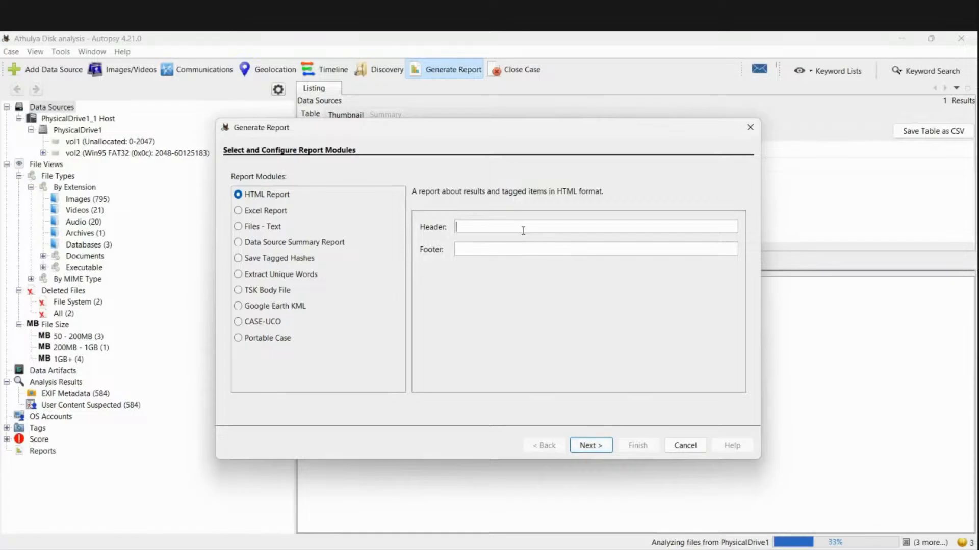
type("Athulya")
left_click(597, 445)
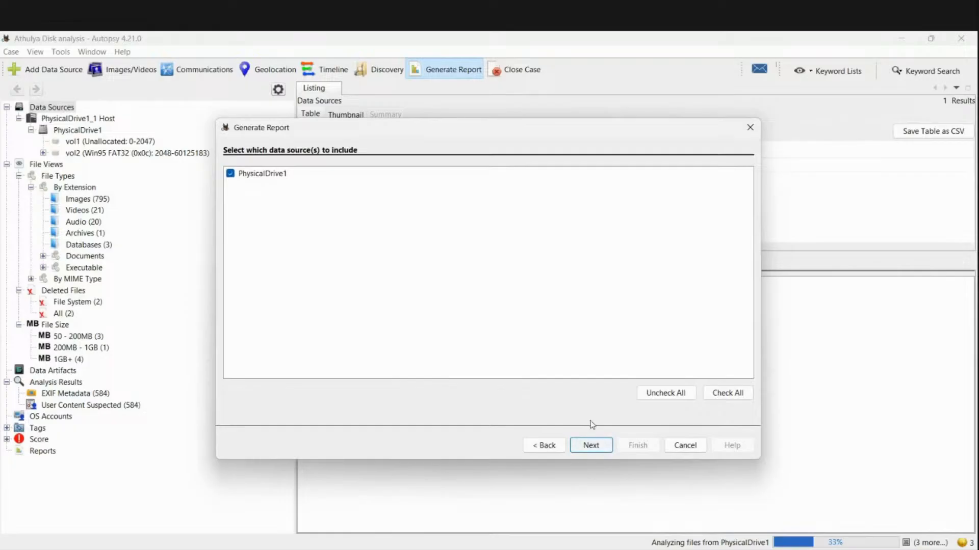
left_click(598, 448)
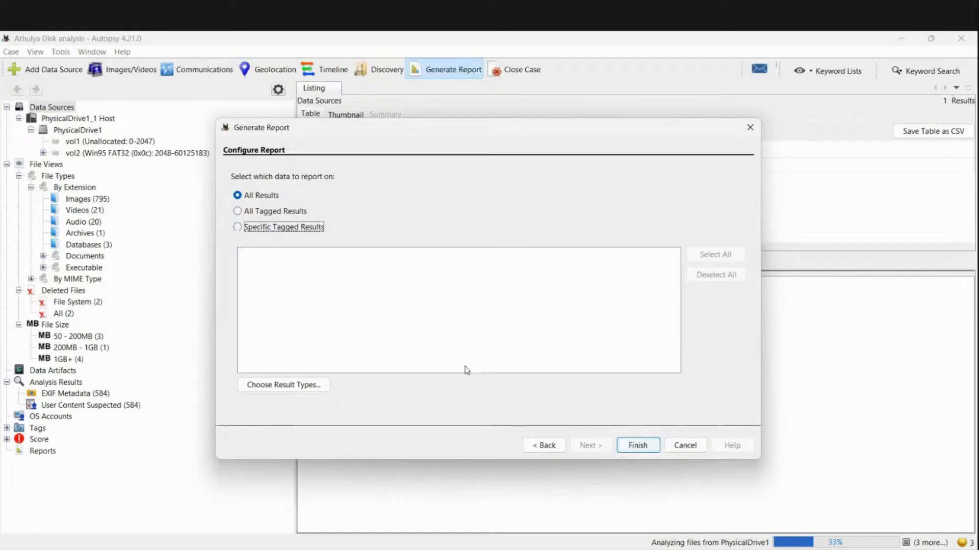
- Choose All Results, generate the report and open the finished HTML file
left_click(237, 212)
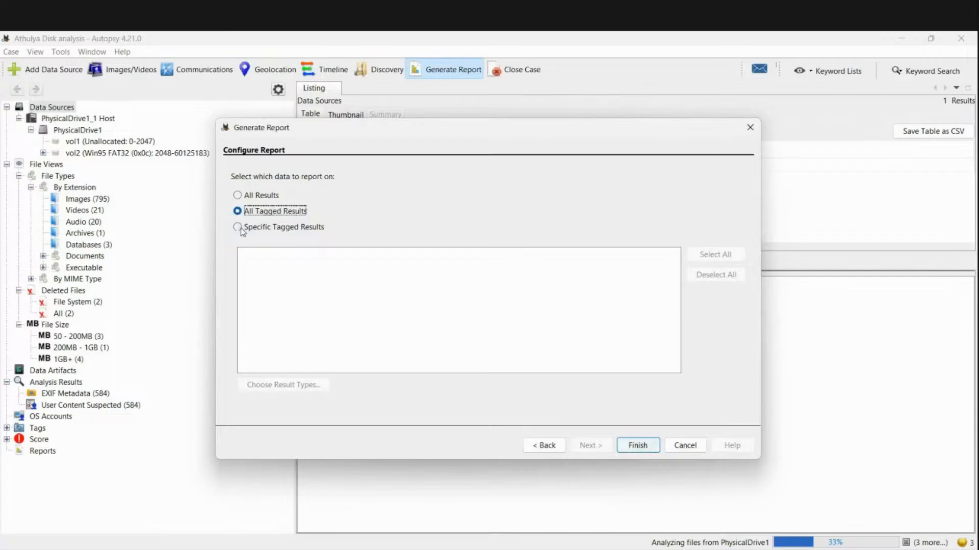
left_click(238, 195)
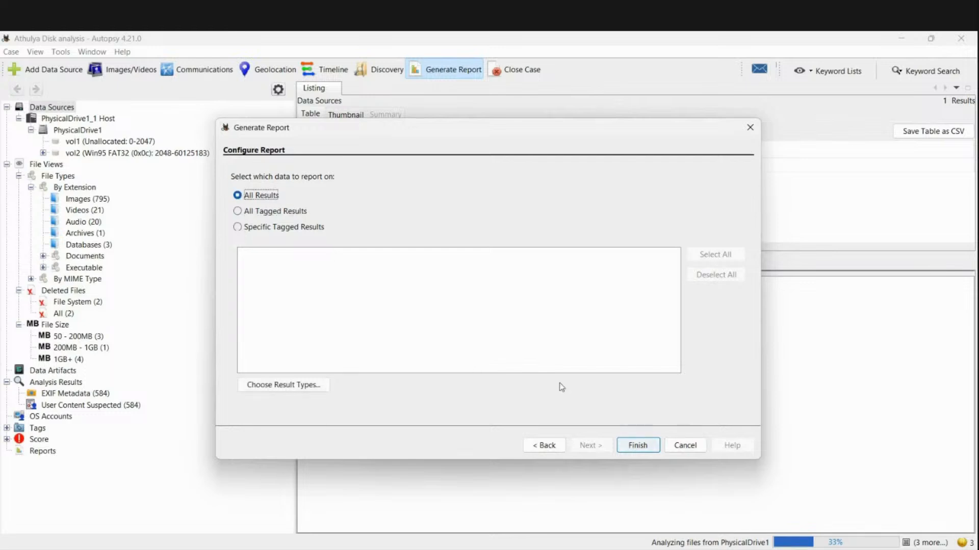
left_click(641, 446)
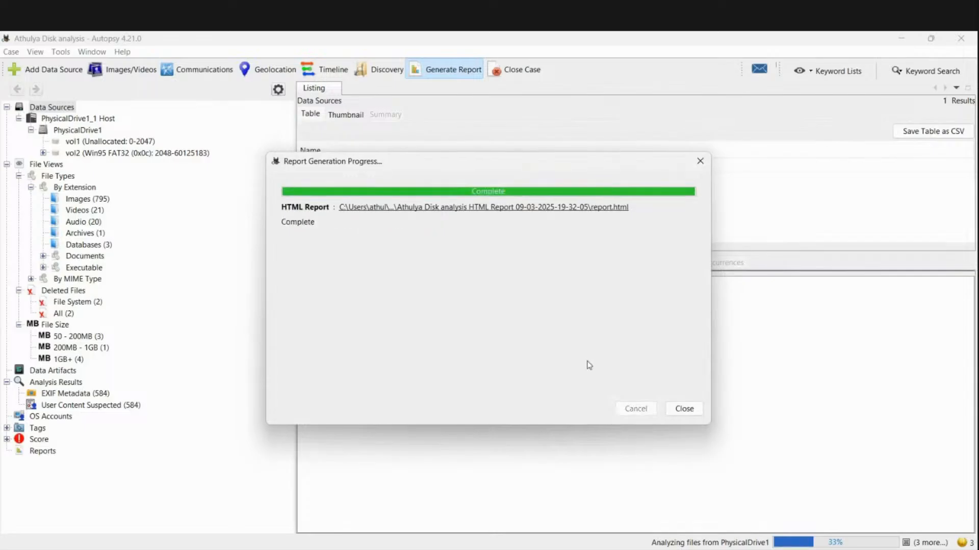
left_click(560, 209)
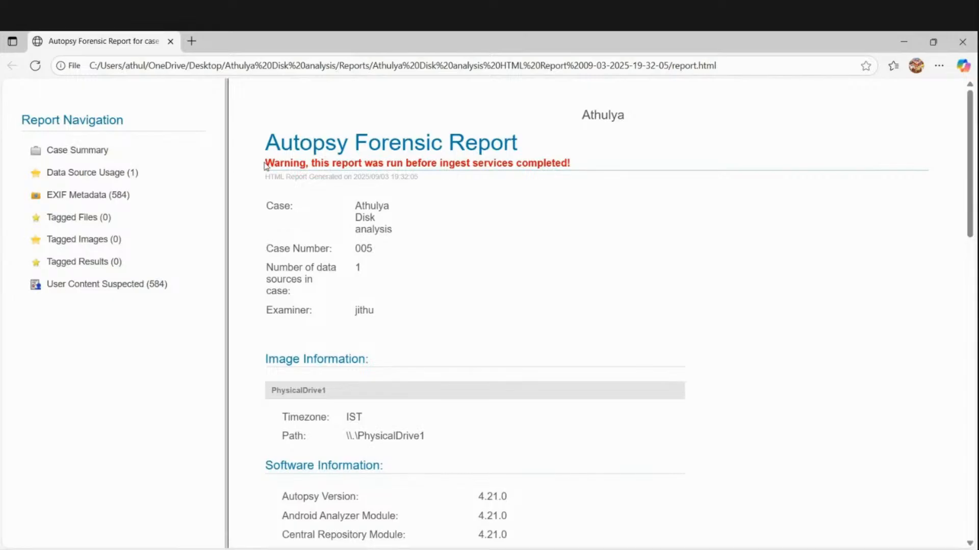
- Highlight the unfinished-ingest warning, then scroll through the report's Case Summary page
left_click_drag(273, 161, 591, 165)
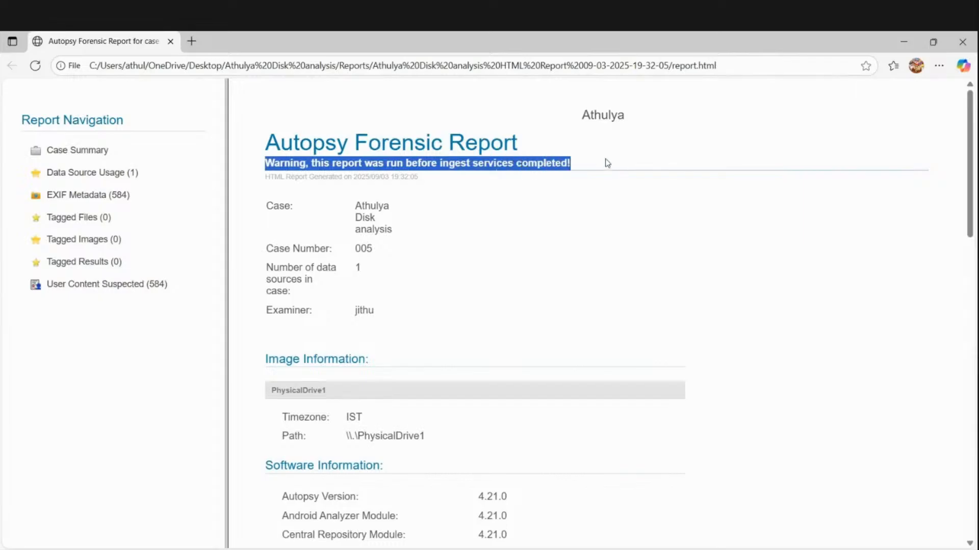
left_click(611, 160)
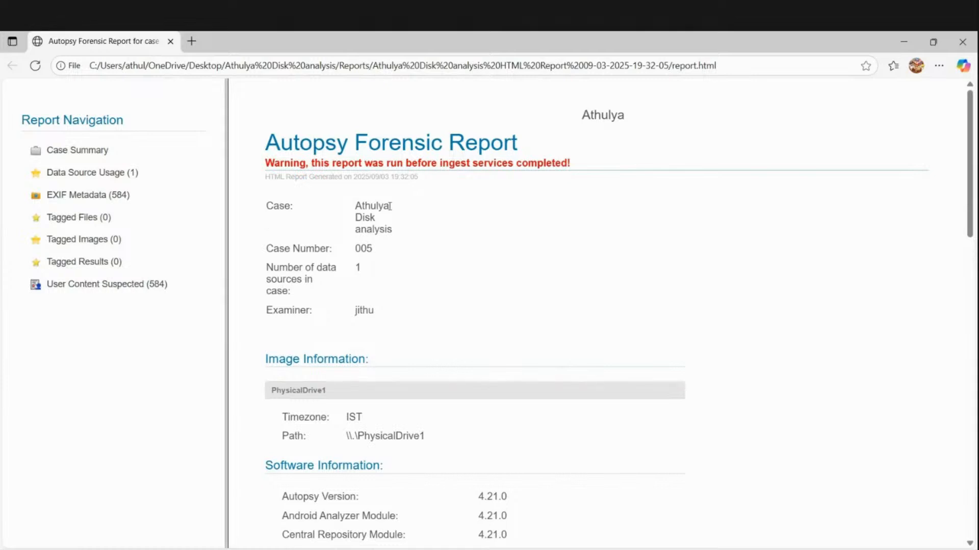
scroll(376, 327, "down", 1)
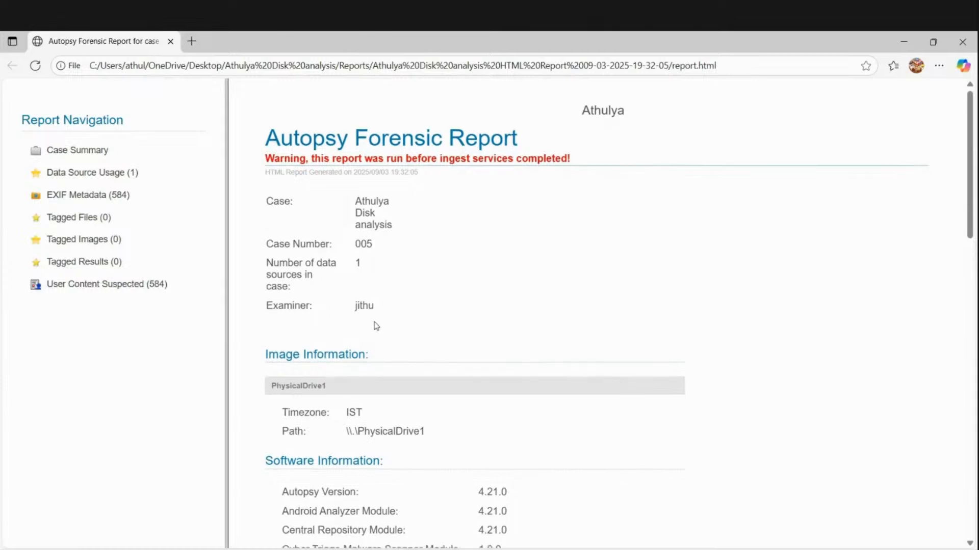
scroll(376, 326, "down", 3)
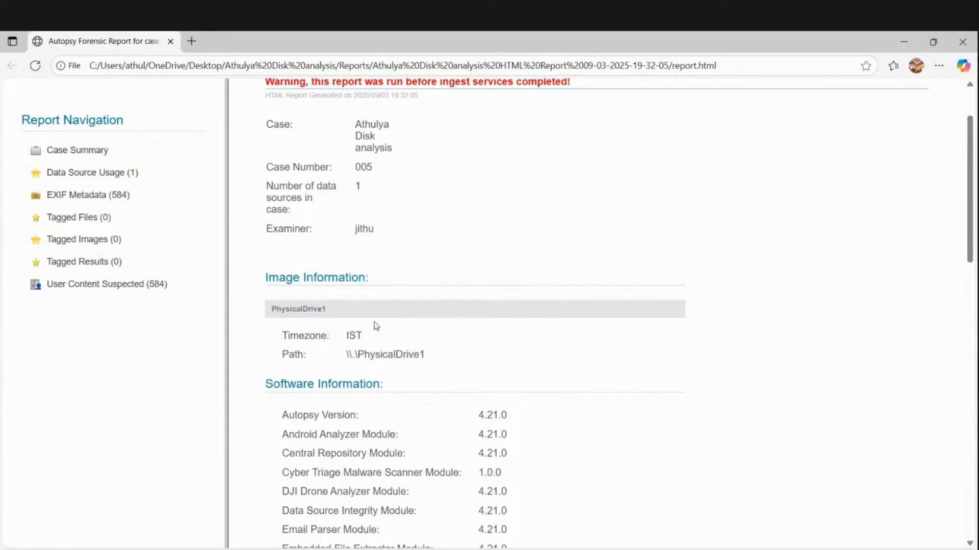
scroll(376, 326, "down", 10)
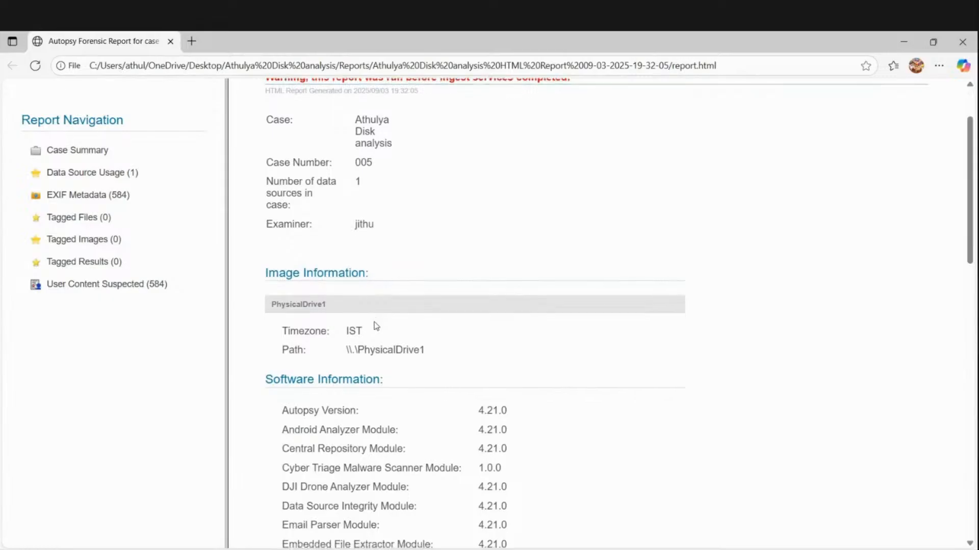
scroll(376, 327, "down", 1)
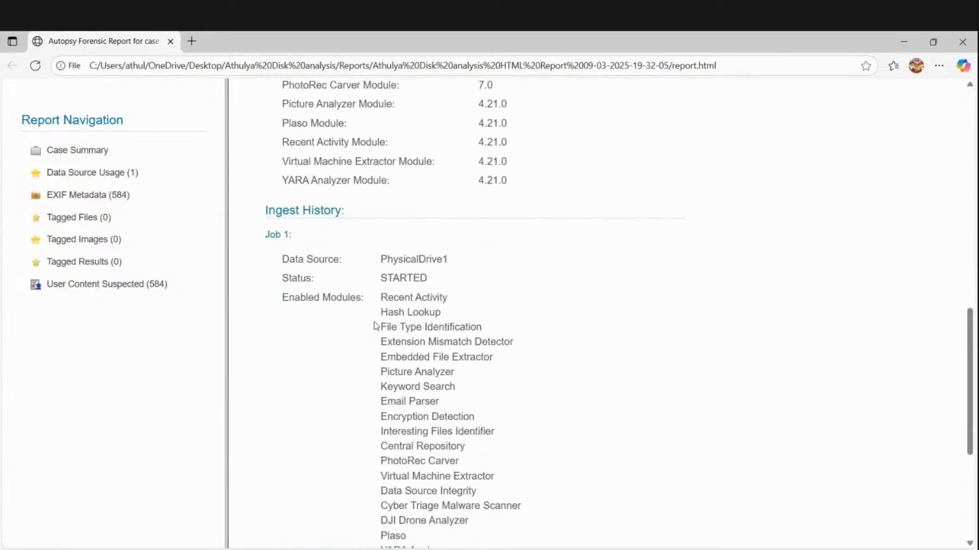
scroll(376, 327, "up", 14)
scroll(376, 326, "down", 3)
scroll(377, 326, "down", 12)
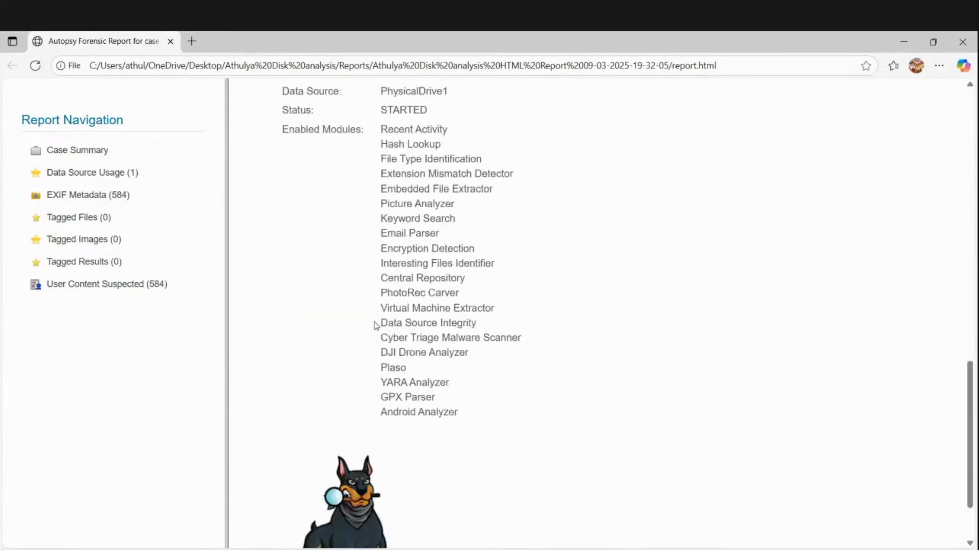
scroll(376, 326, "up", 3)
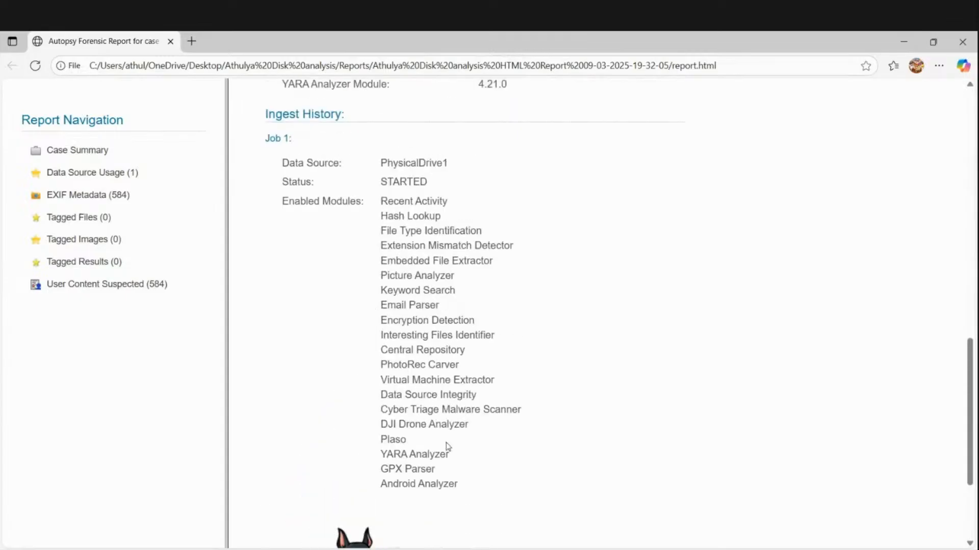
scroll(441, 473, "up", 3)
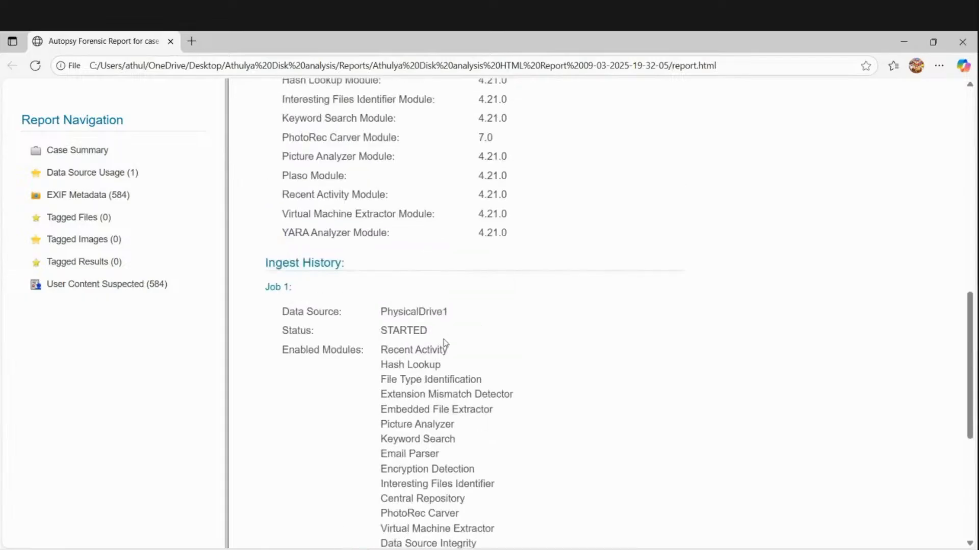
scroll(443, 343, "up", 3)
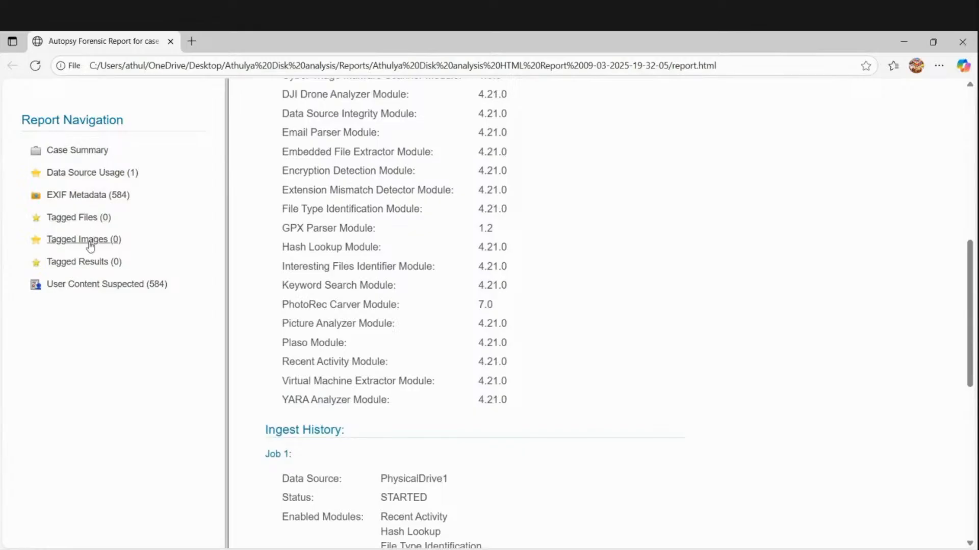
left_click(92, 197)
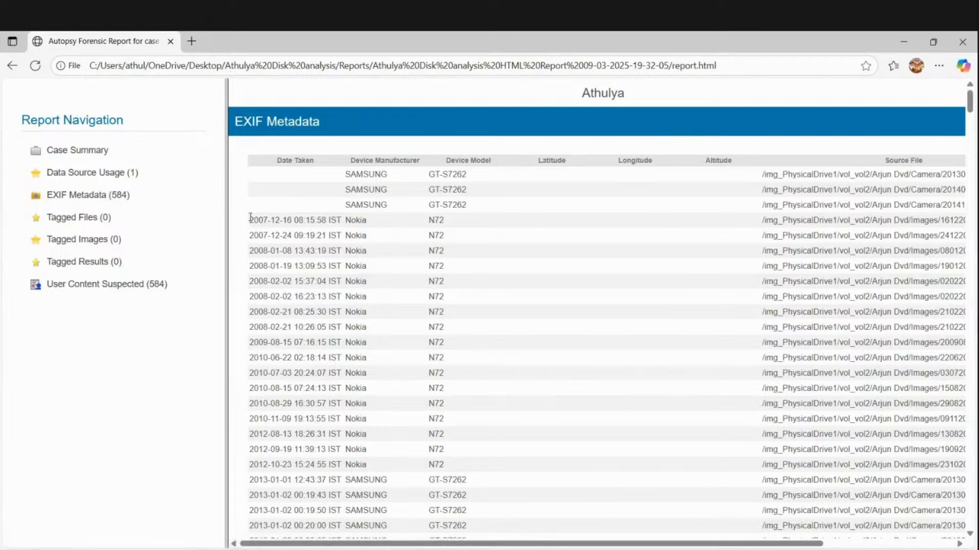
mouse_move(253, 218)
left_mouse_down()
mouse_move(268, 220)
mouse_move(266, 206)
mouse_move(262, 220)
left_mouse_up()
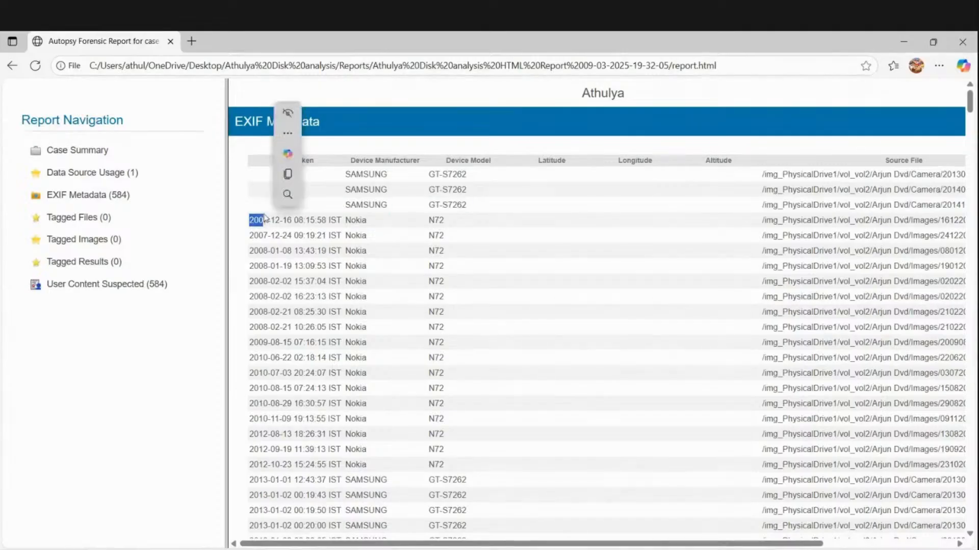
left_click(236, 210)
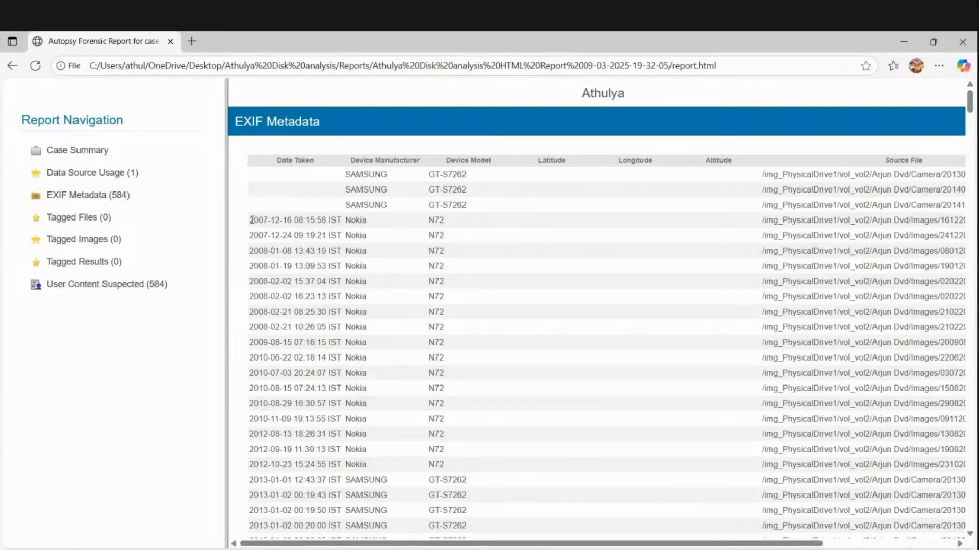
left_click_drag(251, 220, 370, 470)
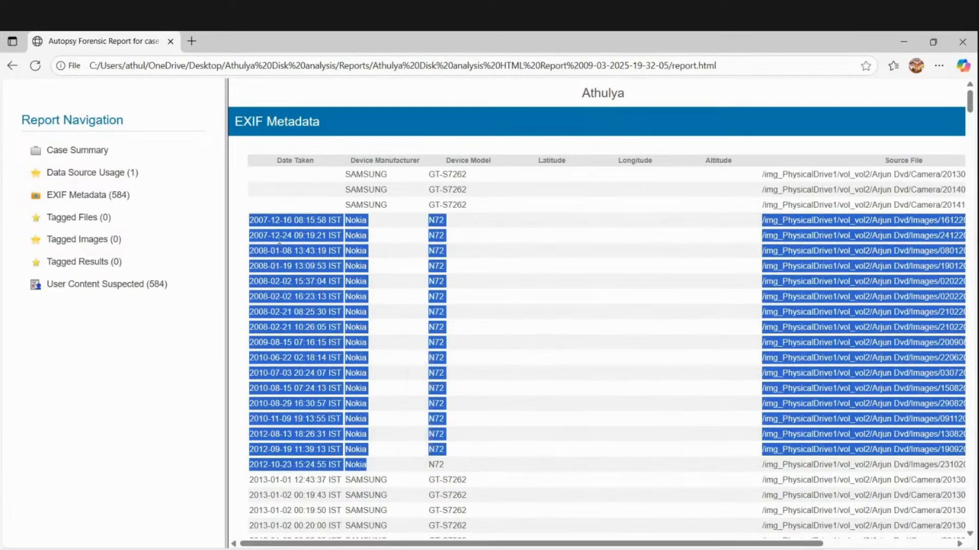
left_click(238, 185)
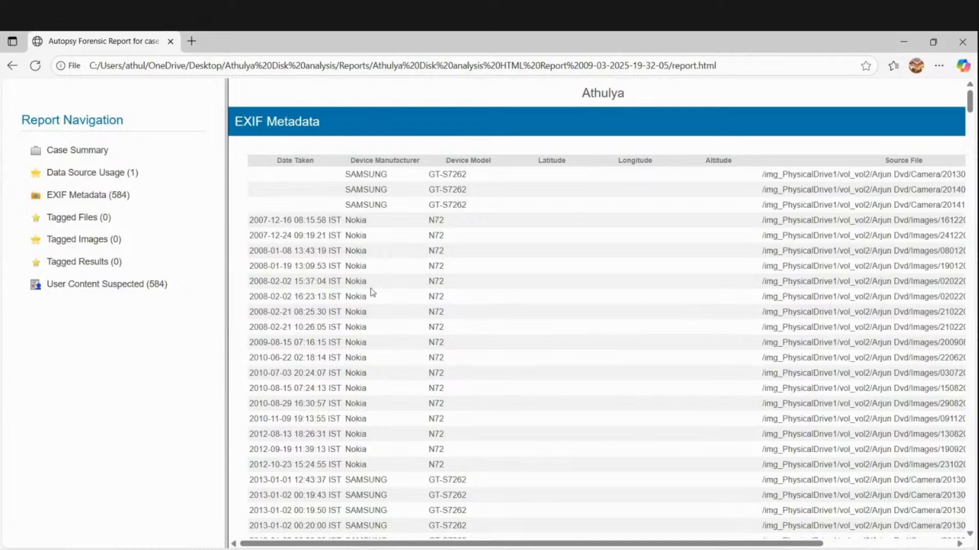
scroll(373, 292, "down", 4)
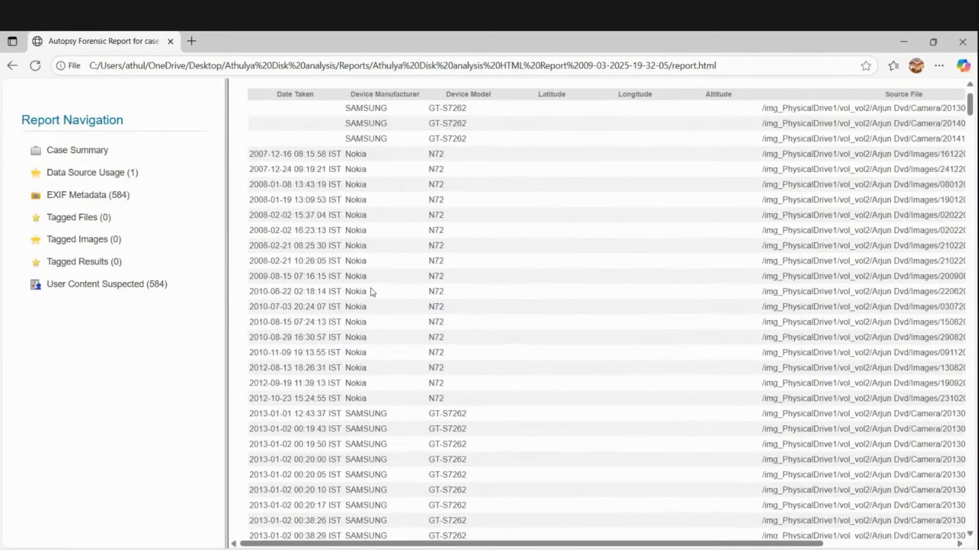
scroll(372, 292, "down", 2)
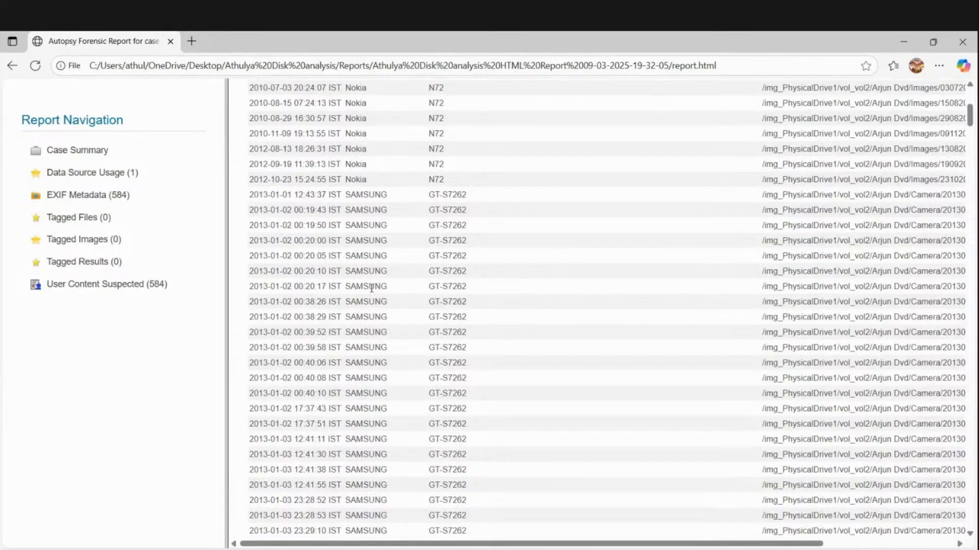
scroll(372, 288, "down", 2)
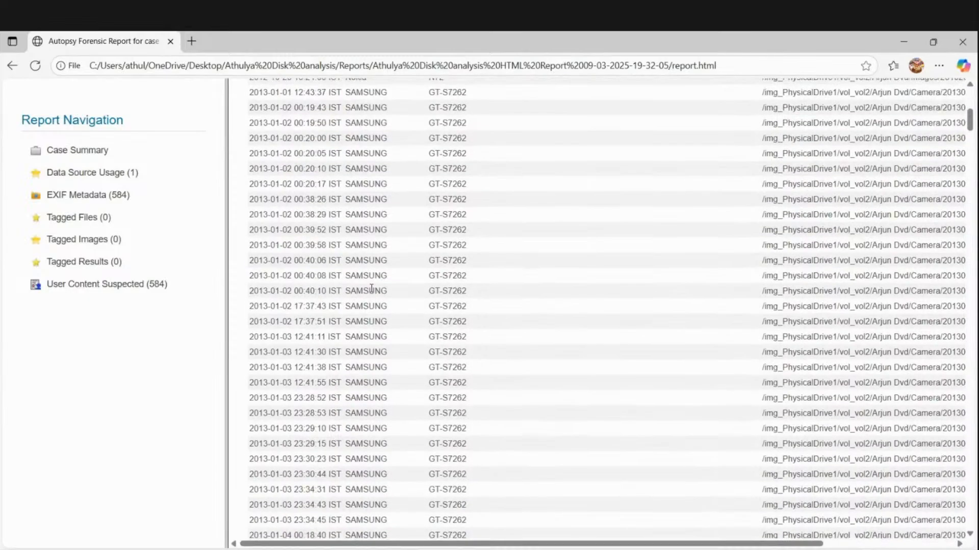
scroll(372, 288, "down", 1)
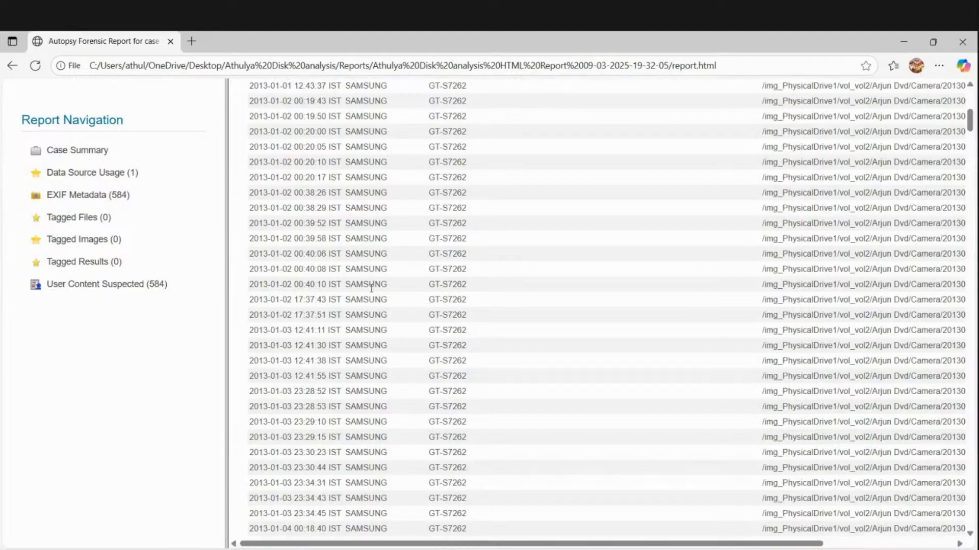
scroll(372, 288, "up", 8)
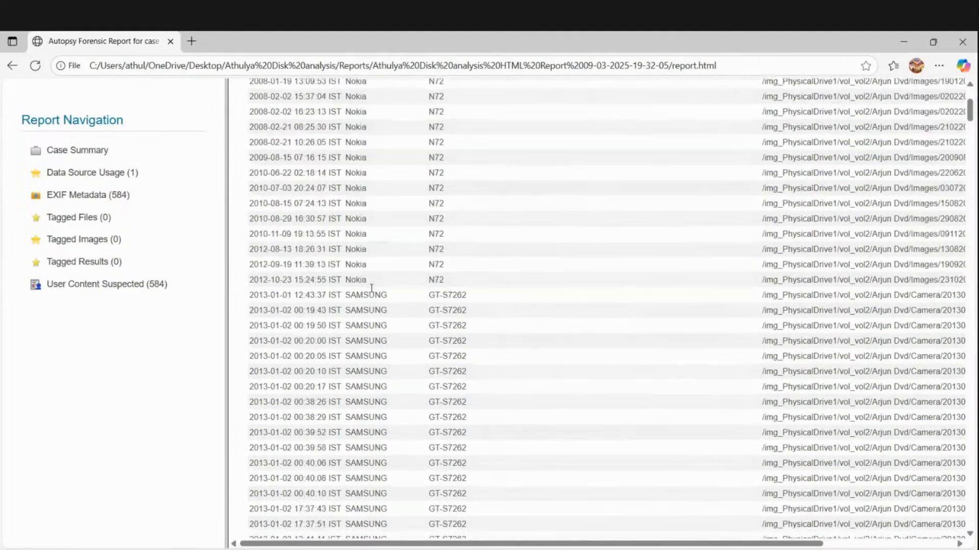
scroll(372, 291, "down", 3)
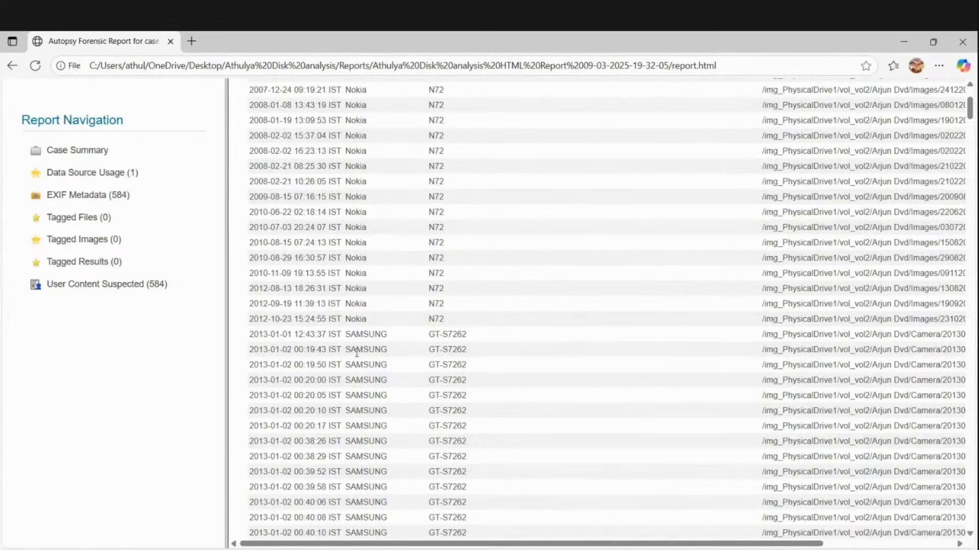
scroll(356, 351, "down", 15)
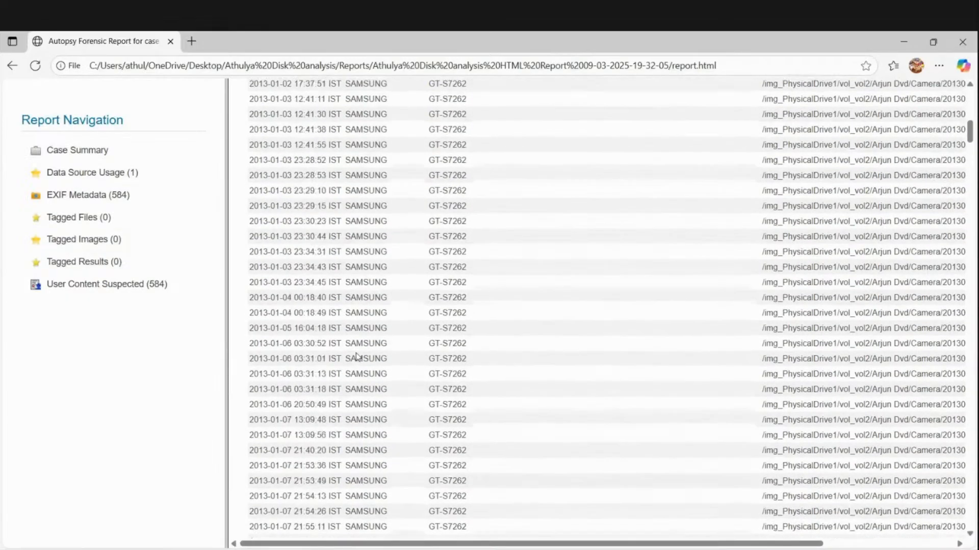
scroll(356, 351, "down", 15)
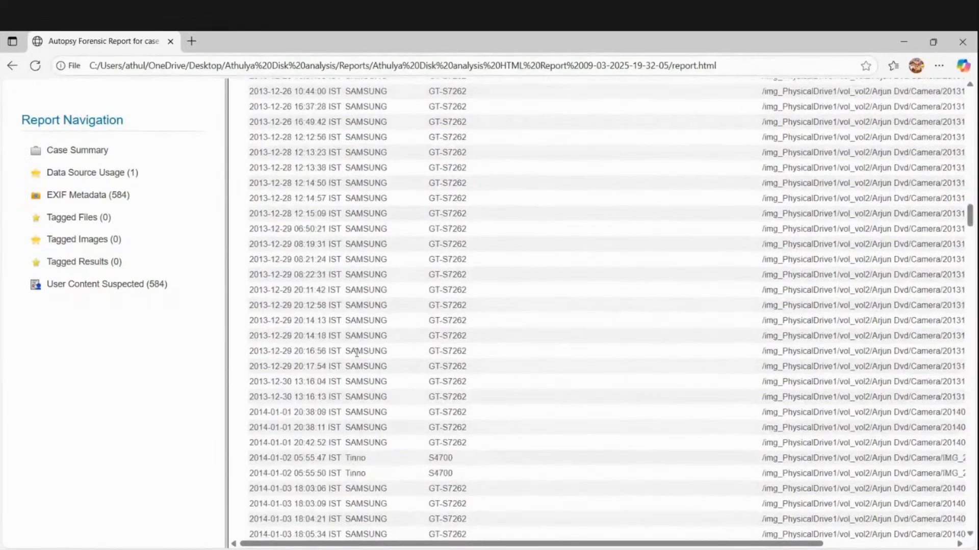
scroll(356, 352, "down", 2)
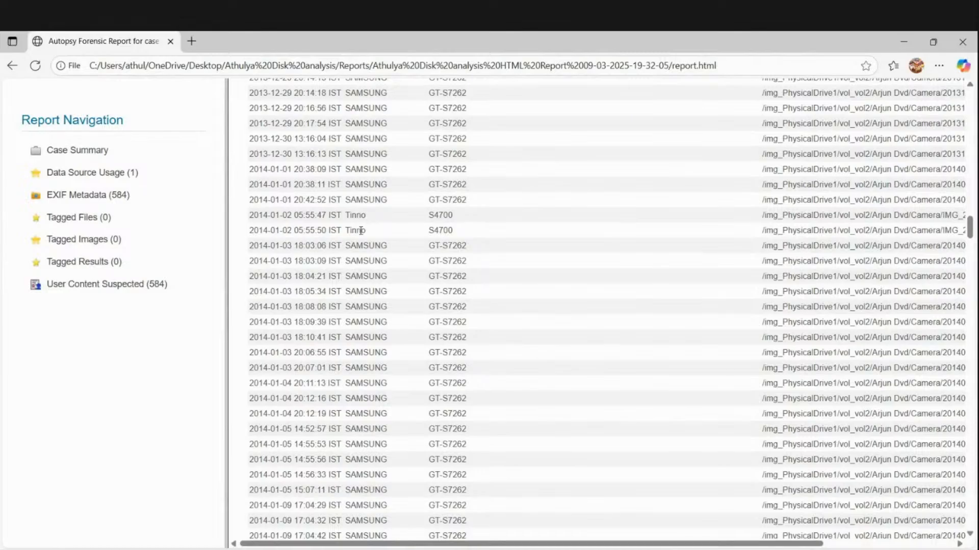
scroll(348, 259, "down", 15)
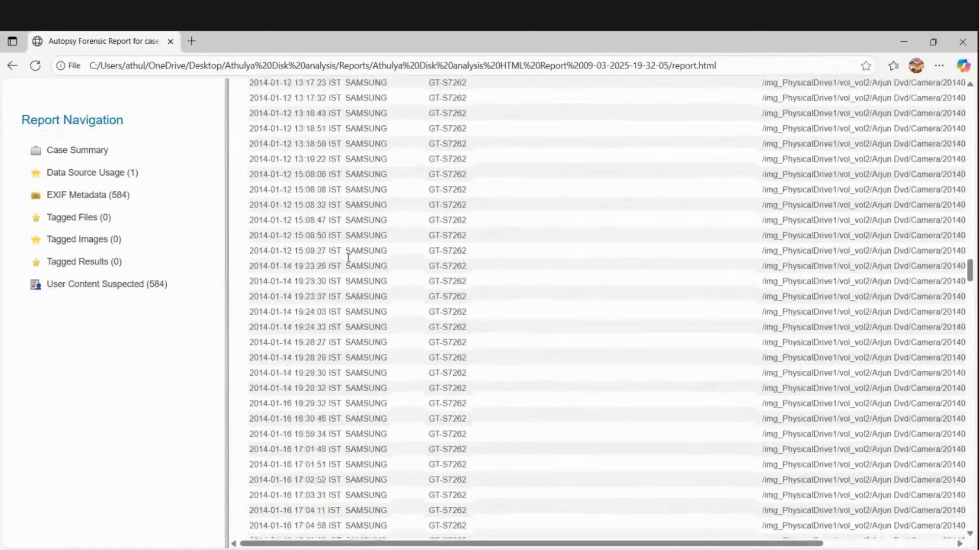
scroll(348, 260, "down", 15)
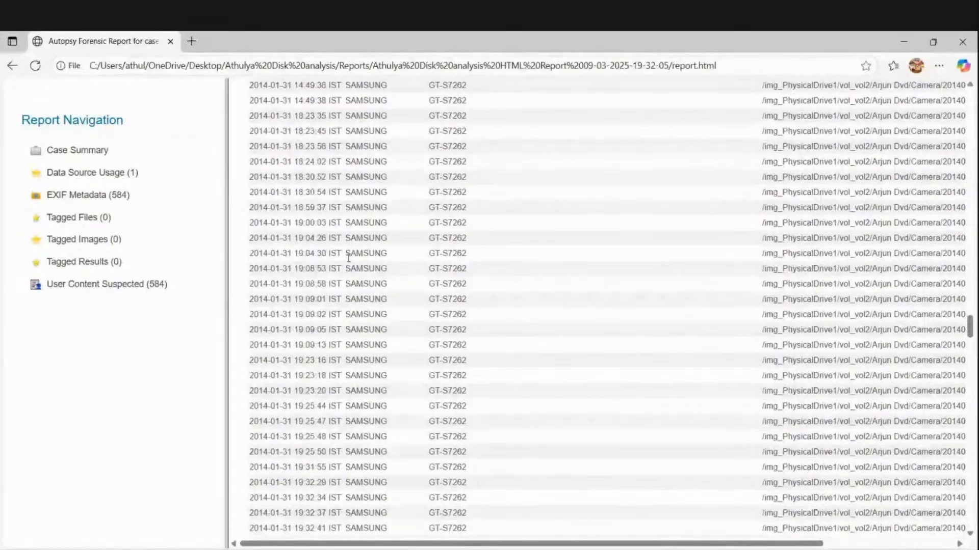
scroll(348, 259, "down", 20)
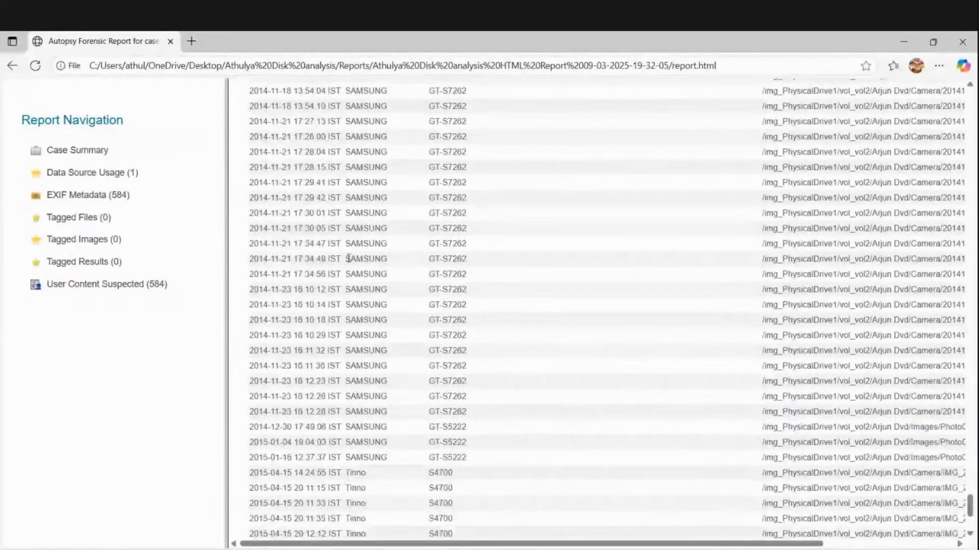
scroll(348, 259, "up", 3)
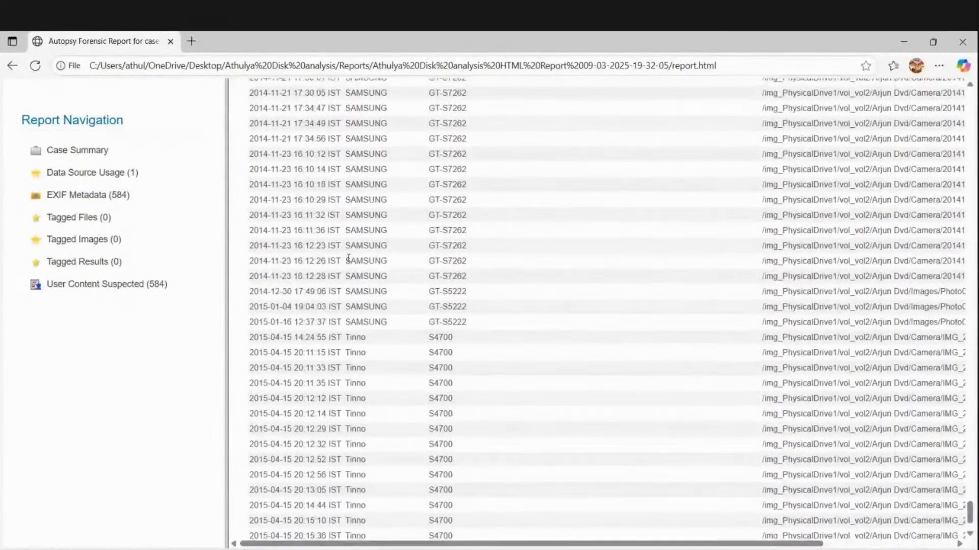
scroll(349, 259, "up", 15)
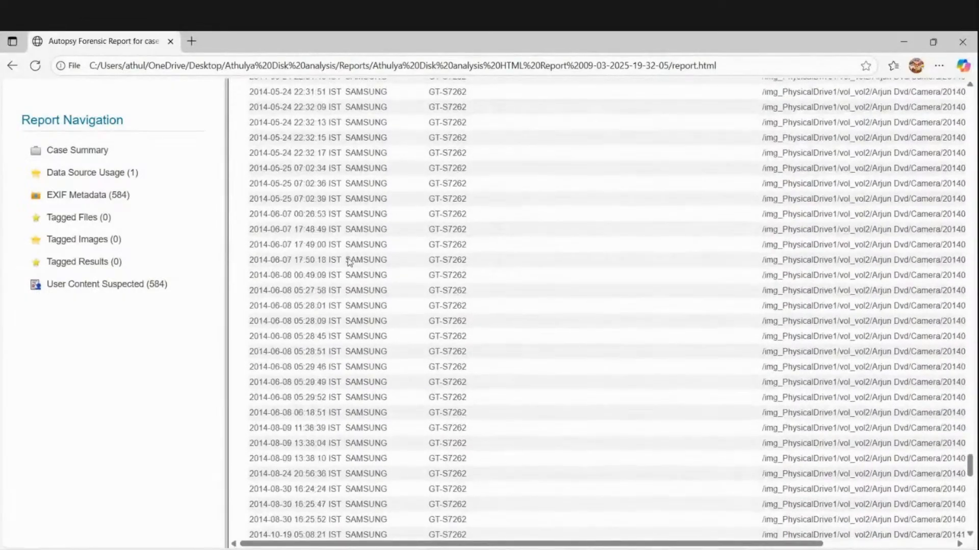
scroll(348, 262, "up", 15)
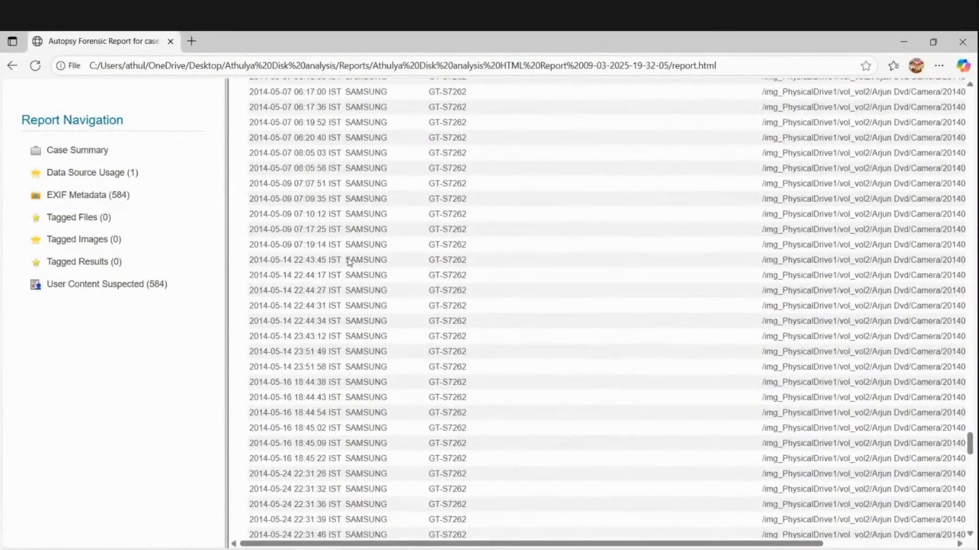
scroll(348, 262, "up", 10)
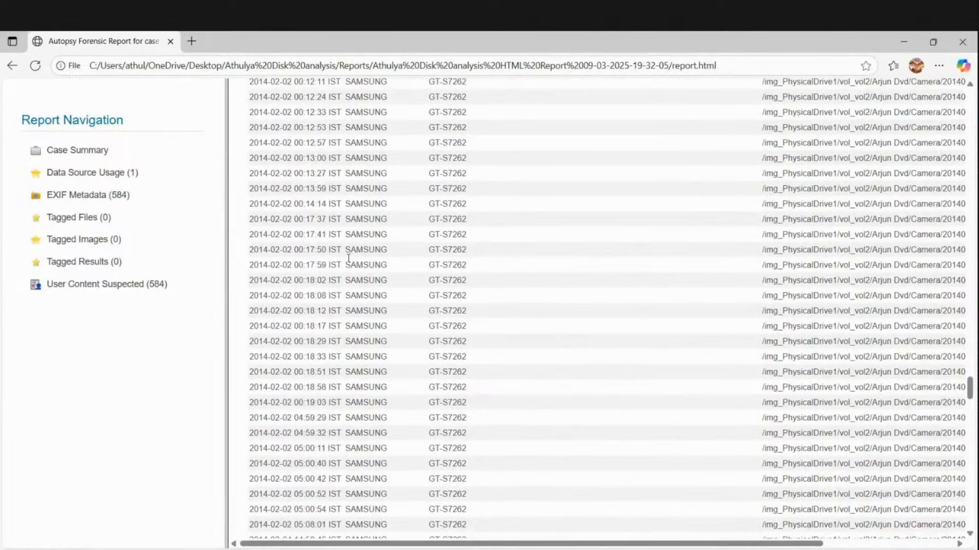
scroll(348, 258, "up", 2)
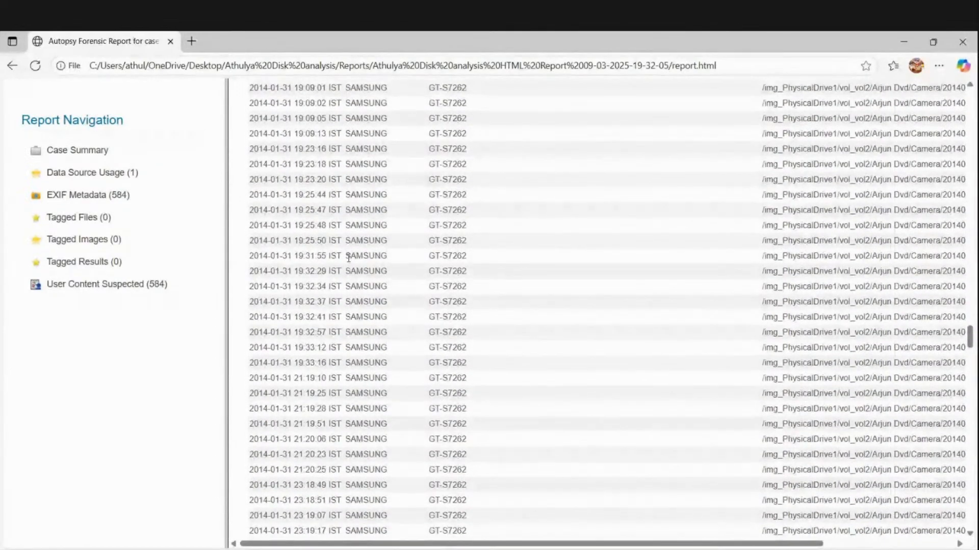
scroll(348, 259, "up", 20)
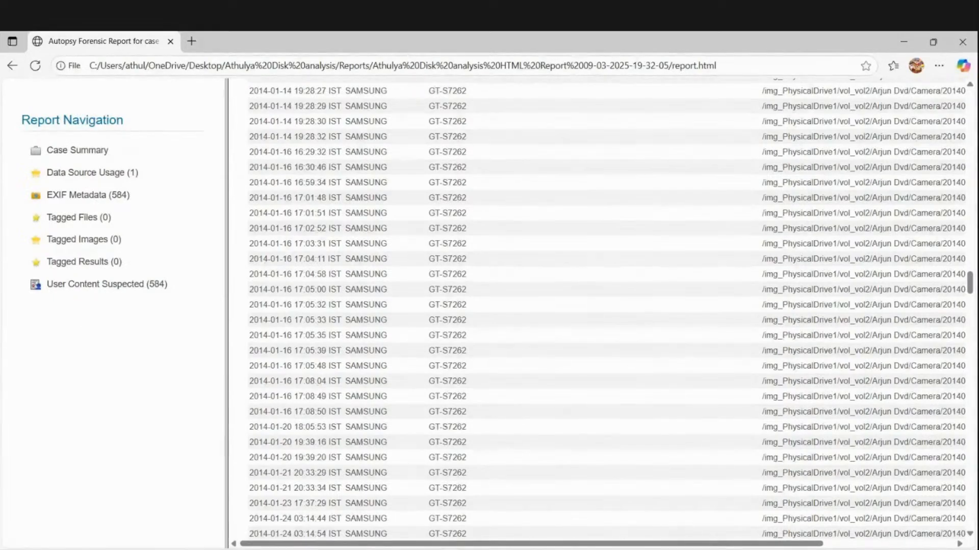
- Close Autopsy's completed Report Generation Progress window and return to the report in Edge
key("alt+Tab")
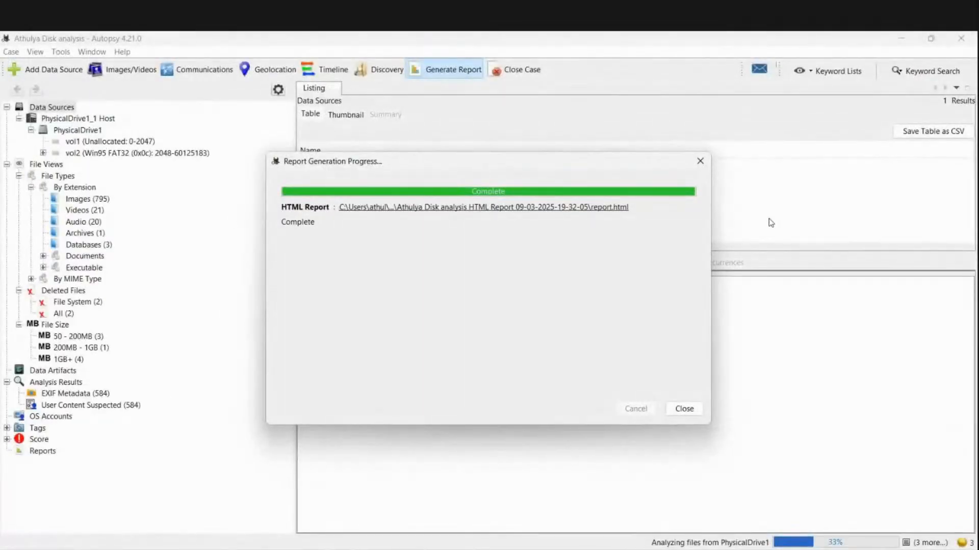
left_click(700, 161)
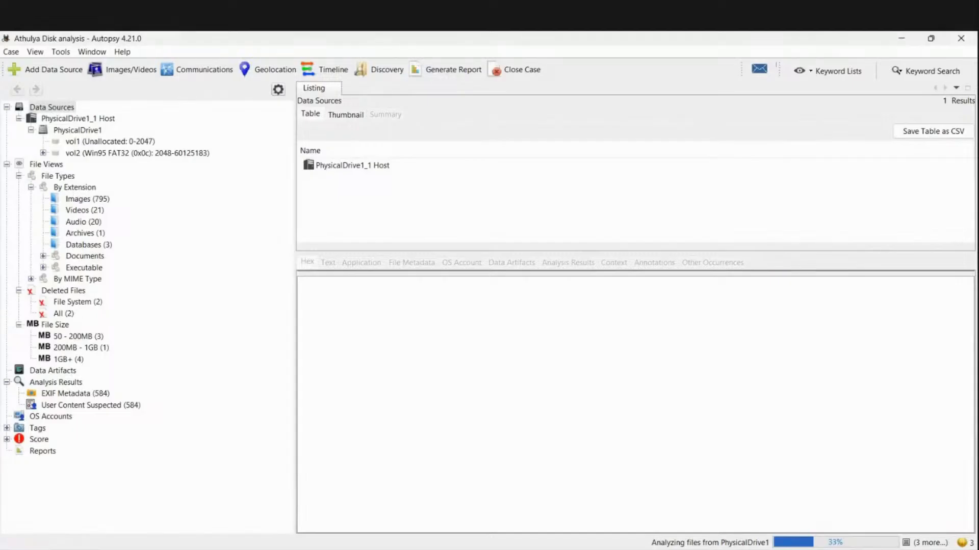
mouse_move(729, 549)
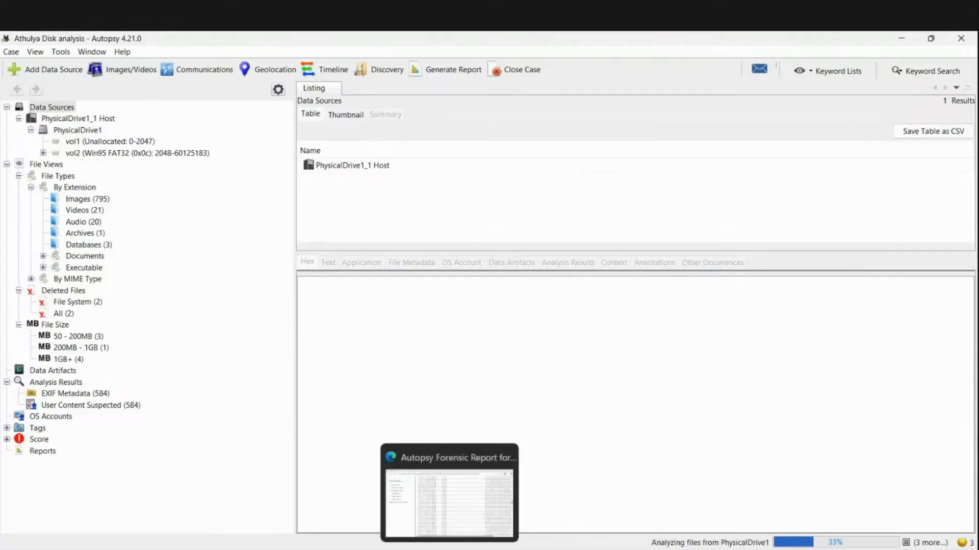
left_click(449, 549)
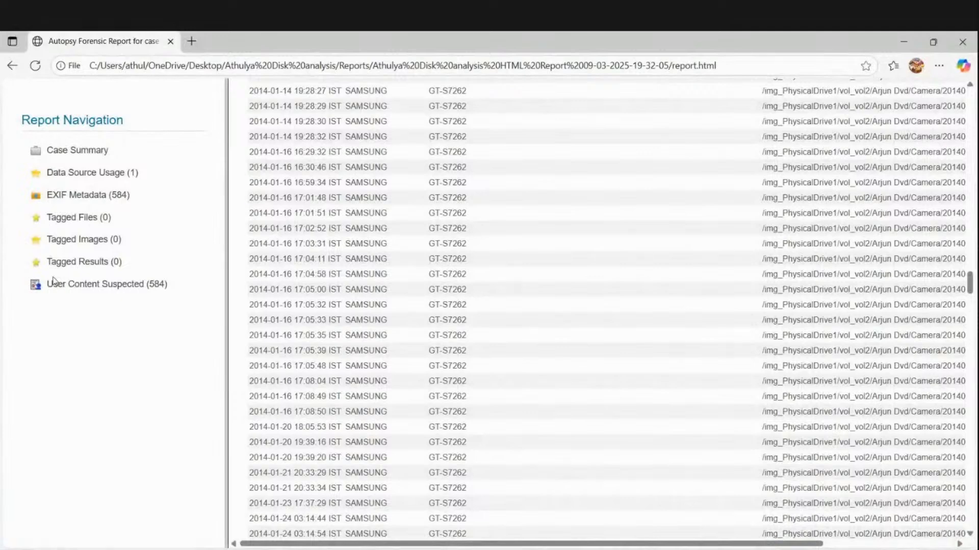
- Open the report's User Content Suspected (584) page and scroll through its list of EXIF-flagged camera photos
left_click(89, 289)
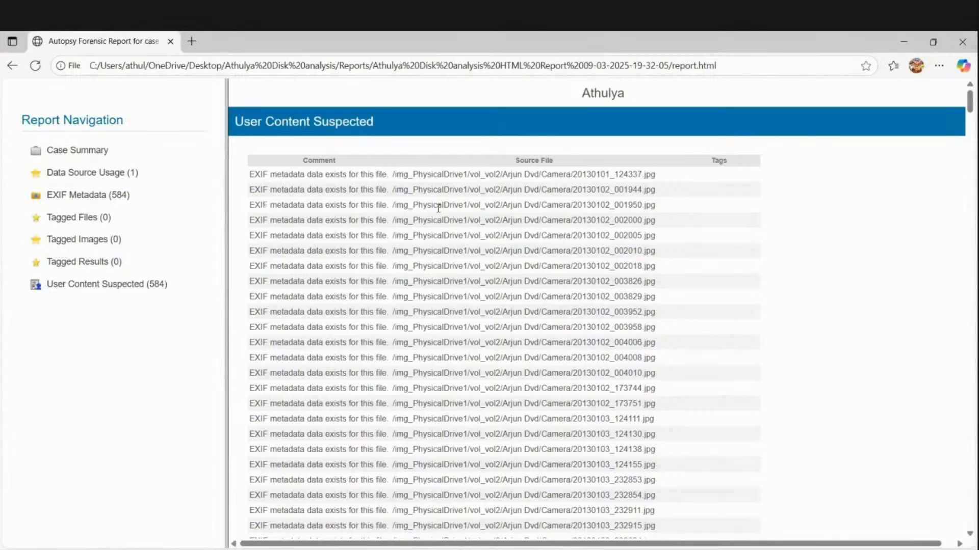
scroll(439, 208, "down", 1)
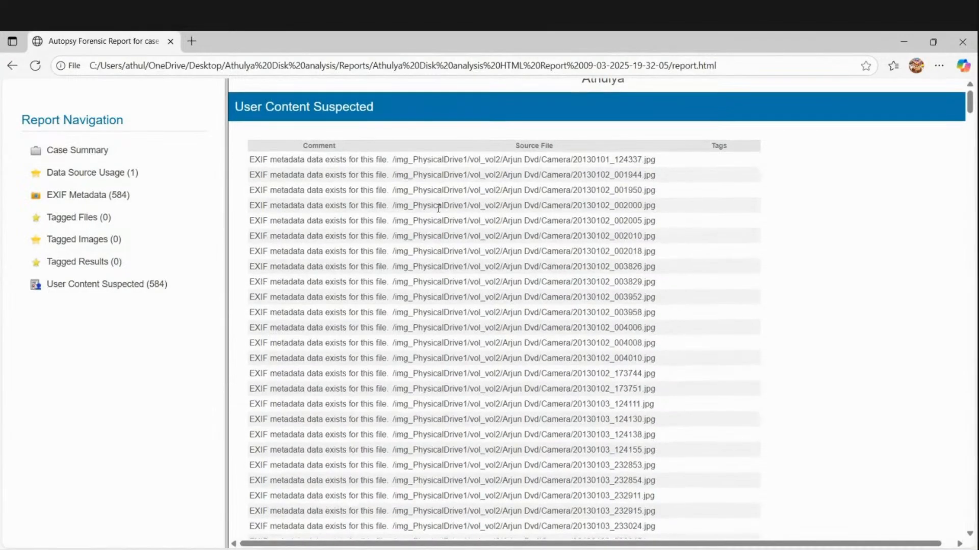
scroll(438, 208, "up", 1)
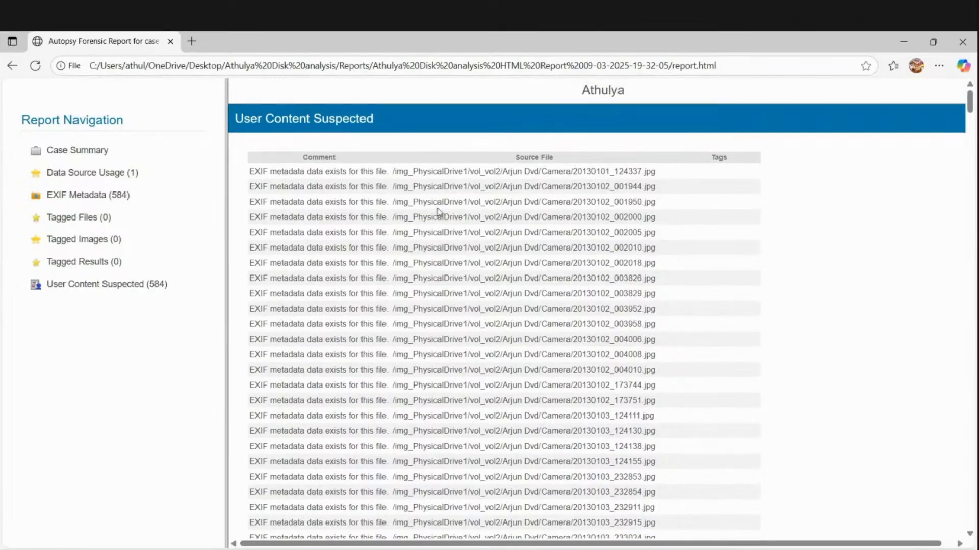
scroll(438, 212, "down", 20)
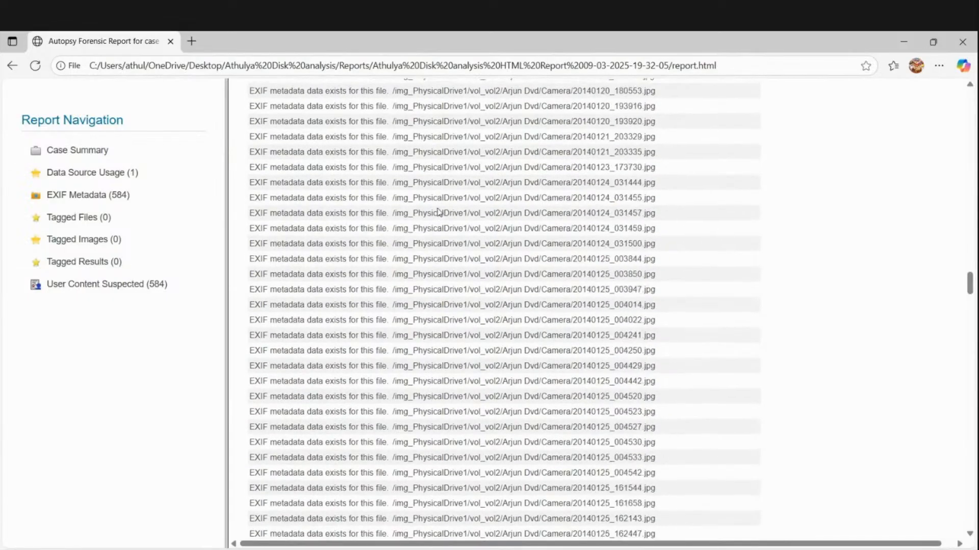
scroll(438, 210, "down", 20)
scroll(438, 209, "up", 20)
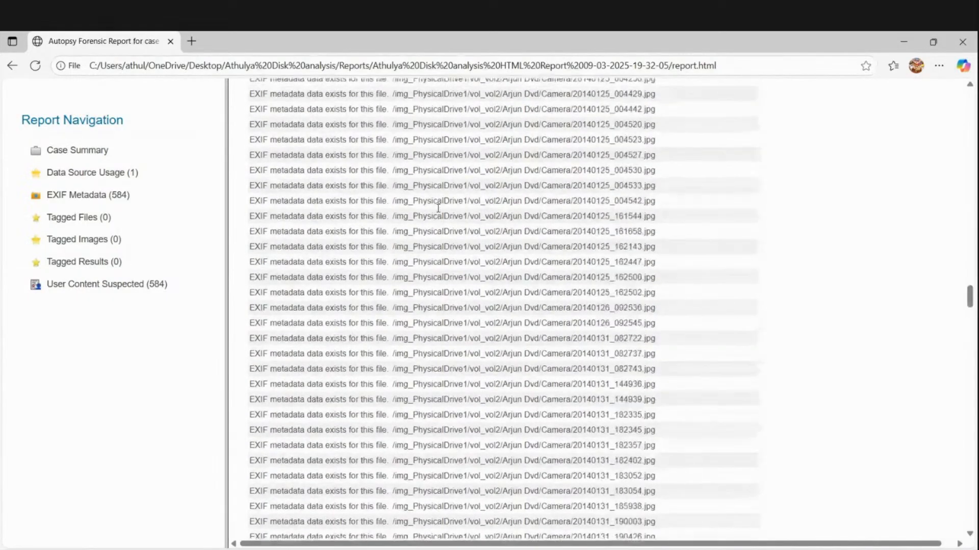
scroll(438, 208, "up", 20)
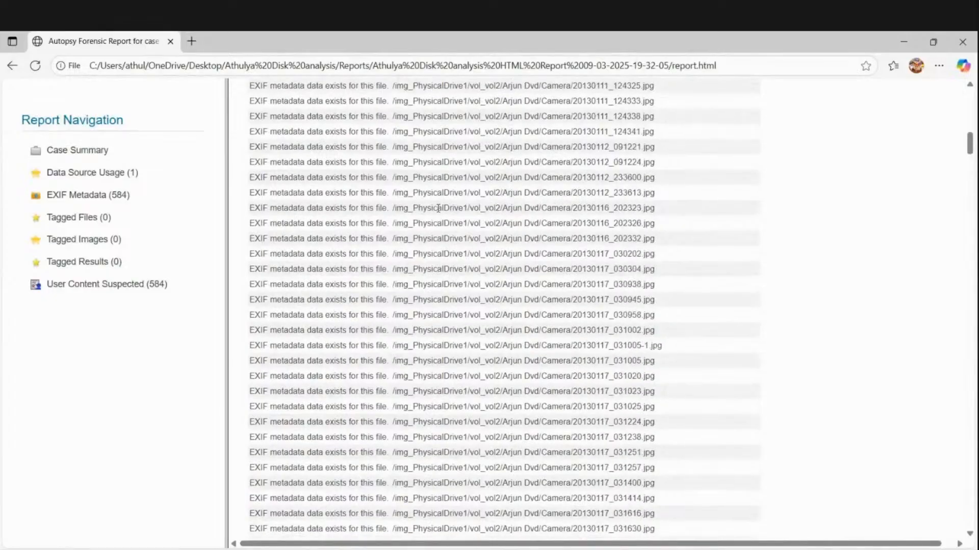
scroll(438, 208, "up", 10)
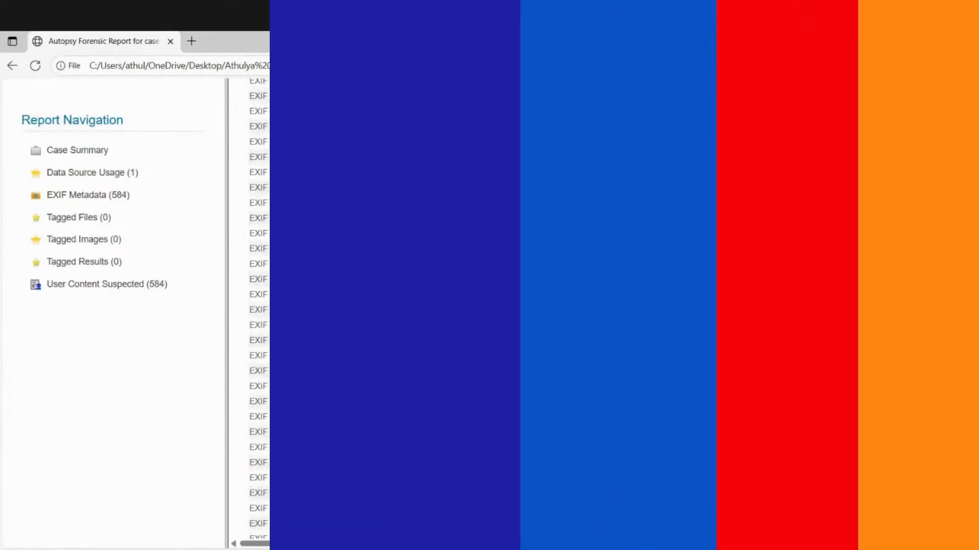